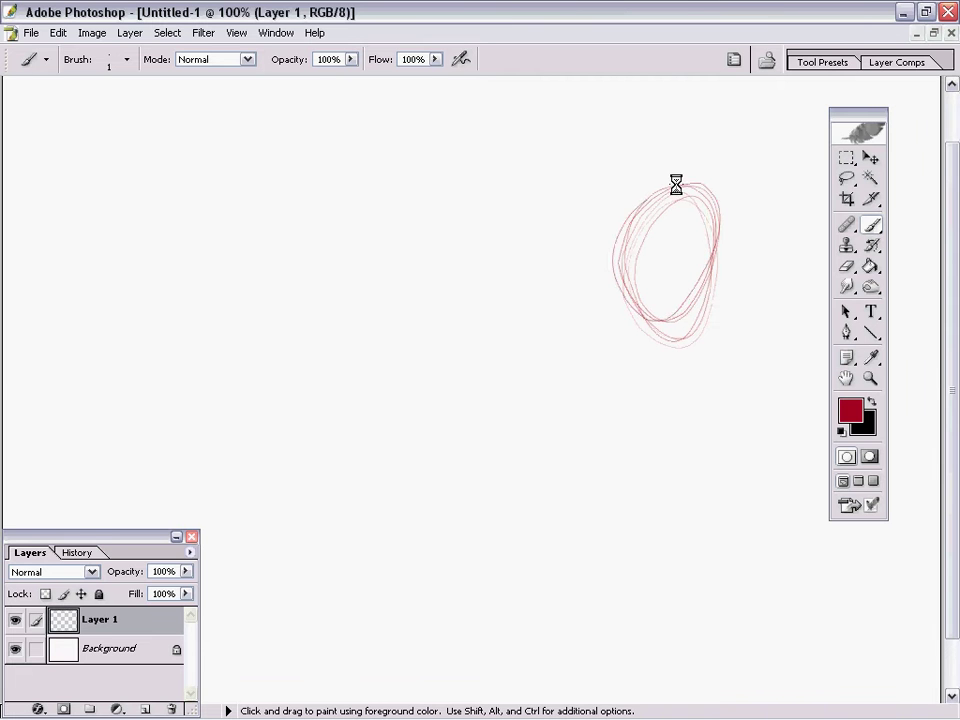
- Undo the first head oval, then sketch a new red head oval with curved facial guidelines and a neck line
{"action": "left_click", "coordinate": [60, 32]}
{"action": "left_click", "coordinate": [100, 51]}
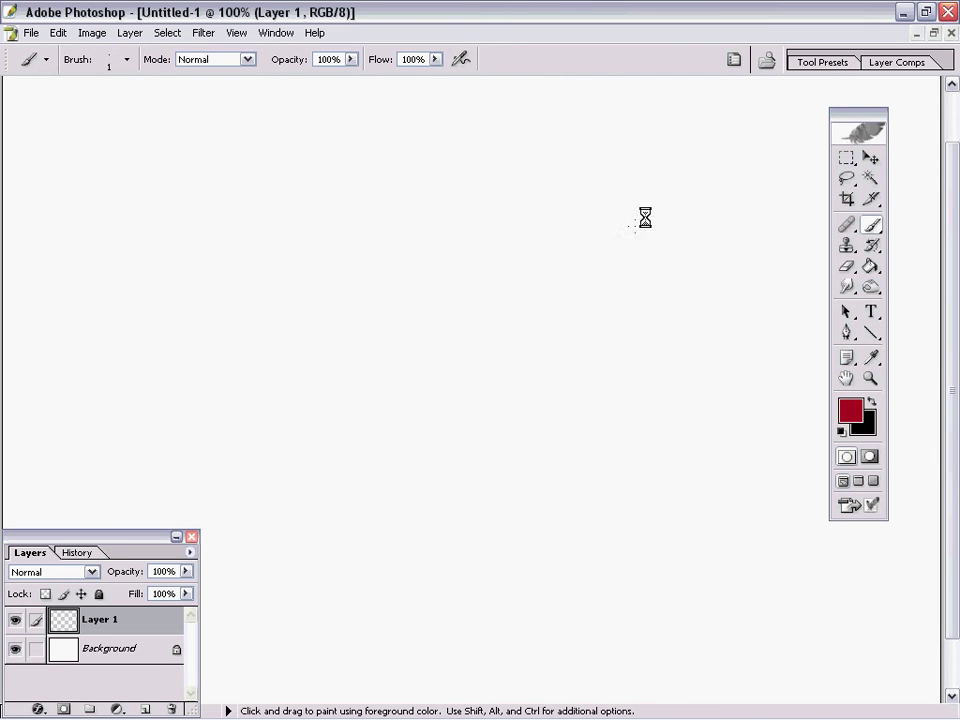
{"action": "mouse_move", "coordinate": [710, 262]}
{"action": "left_mouse_down"}
{"action": "mouse_move", "coordinate": [607, 256]}
{"action": "mouse_move", "coordinate": [629, 315]}
{"action": "mouse_move", "coordinate": [702, 315]}
{"action": "mouse_move", "coordinate": [645, 211]}
{"action": "mouse_move", "coordinate": [621, 308]}
{"action": "mouse_move", "coordinate": [685, 209]}
{"action": "mouse_move", "coordinate": [598, 277]}
{"action": "mouse_move", "coordinate": [710, 316]}
{"action": "mouse_move", "coordinate": [654, 231]}
{"action": "mouse_move", "coordinate": [664, 208]}
{"action": "mouse_move", "coordinate": [664, 328]}
{"action": "mouse_move", "coordinate": [651, 288]}
{"action": "mouse_move", "coordinate": [657, 333]}
{"action": "mouse_move", "coordinate": [647, 266]}
{"action": "mouse_move", "coordinate": [664, 351]}
{"action": "mouse_move", "coordinate": [661, 215]}
{"action": "mouse_move", "coordinate": [630, 268]}
{"action": "mouse_move", "coordinate": [703, 264]}
{"action": "mouse_move", "coordinate": [658, 337]}
{"action": "mouse_move", "coordinate": [656, 307]}
{"action": "mouse_move", "coordinate": [635, 380]}
{"action": "mouse_move", "coordinate": [653, 333]}
{"action": "mouse_move", "coordinate": [612, 379]}
{"action": "left_mouse_up"}
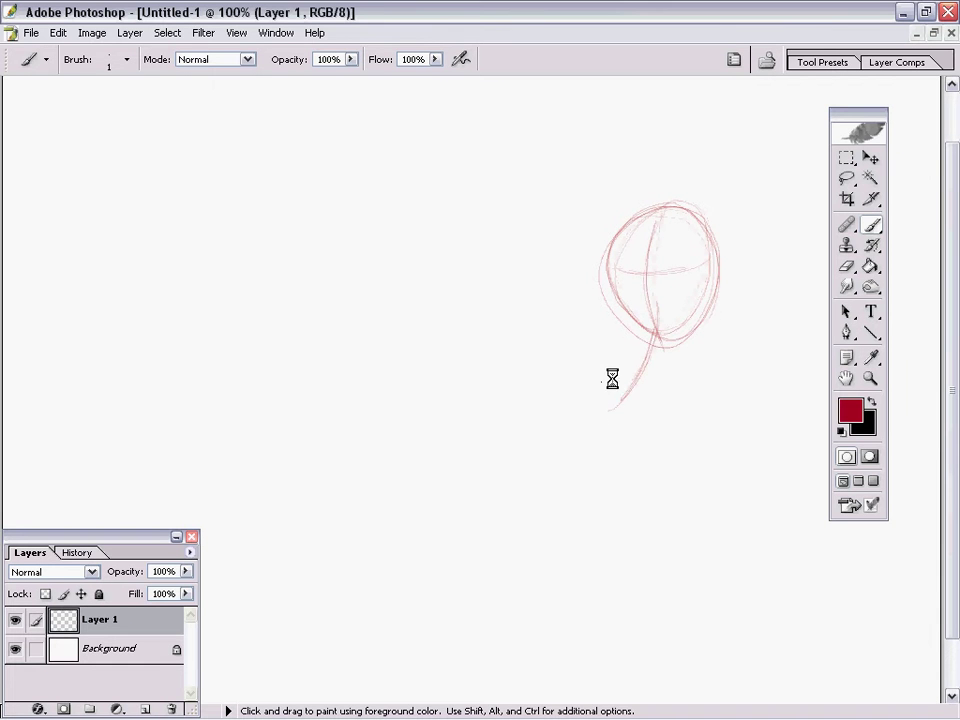
- Sketch the reclining body's construction in red, with circles for the joints and curved lines for the spine, arms and legs
{"action": "mouse_move", "coordinate": [545, 369]}
{"action": "left_mouse_down"}
{"action": "mouse_move", "coordinate": [575, 388]}
{"action": "mouse_move", "coordinate": [561, 338]}
{"action": "mouse_move", "coordinate": [561, 370]}
{"action": "mouse_move", "coordinate": [622, 401]}
{"action": "mouse_move", "coordinate": [652, 401]}
{"action": "mouse_move", "coordinate": [694, 444]}
{"action": "mouse_move", "coordinate": [704, 419]}
{"action": "mouse_move", "coordinate": [590, 424]}
{"action": "mouse_move", "coordinate": [627, 400]}
{"action": "mouse_move", "coordinate": [549, 461]}
{"action": "mouse_move", "coordinate": [490, 470]}
{"action": "mouse_move", "coordinate": [371, 412]}
{"action": "mouse_move", "coordinate": [418, 460]}
{"action": "mouse_move", "coordinate": [332, 395]}
{"action": "mouse_move", "coordinate": [366, 409]}
{"action": "mouse_move", "coordinate": [317, 407]}
{"action": "mouse_move", "coordinate": [291, 341]}
{"action": "mouse_move", "coordinate": [283, 427]}
{"action": "mouse_move", "coordinate": [282, 395]}
{"action": "mouse_move", "coordinate": [175, 473]}
{"action": "mouse_move", "coordinate": [118, 463]}
{"action": "mouse_move", "coordinate": [104, 480]}
{"action": "mouse_move", "coordinate": [147, 462]}
{"action": "mouse_move", "coordinate": [119, 462]}
{"action": "mouse_move", "coordinate": [8, 383]}
{"action": "left_mouse_up"}
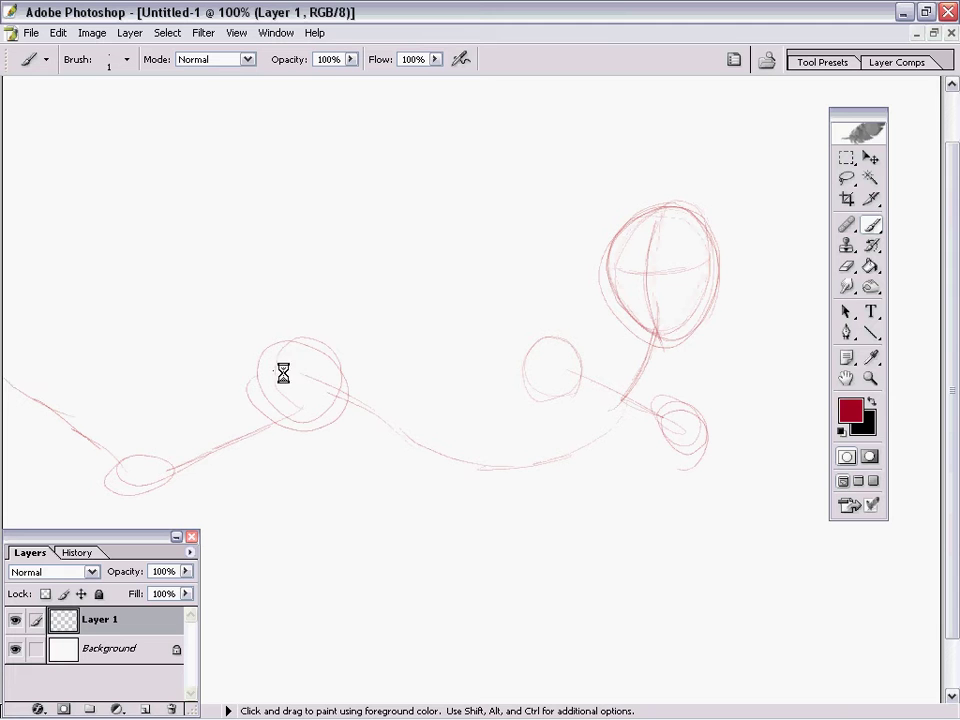
{"action": "mouse_move", "coordinate": [351, 430]}
{"action": "left_mouse_down"}
{"action": "mouse_move", "coordinate": [376, 464]}
{"action": "mouse_move", "coordinate": [390, 443]}
{"action": "mouse_move", "coordinate": [476, 516]}
{"action": "mouse_move", "coordinate": [480, 491]}
{"action": "mouse_move", "coordinate": [442, 525]}
{"action": "mouse_move", "coordinate": [430, 512]}
{"action": "mouse_move", "coordinate": [252, 471]}
{"action": "mouse_move", "coordinate": [146, 467]}
{"action": "left_mouse_up"}
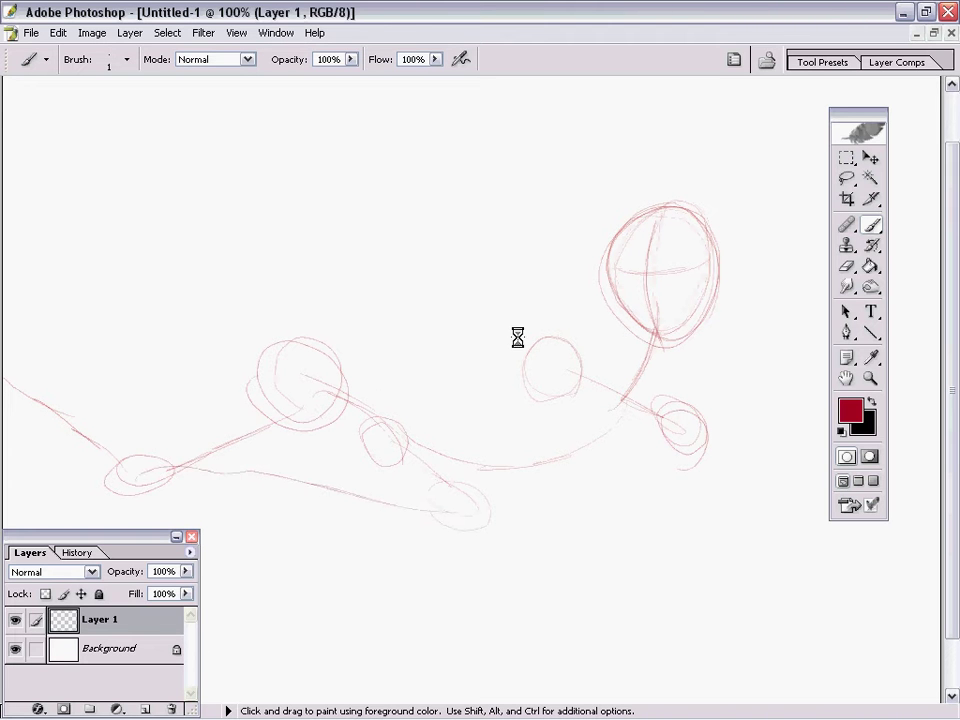
{"action": "mouse_move", "coordinate": [517, 338]}
{"action": "left_mouse_down"}
{"action": "mouse_move", "coordinate": [526, 373]}
{"action": "mouse_move", "coordinate": [531, 343]}
{"action": "mouse_move", "coordinate": [462, 418]}
{"action": "left_mouse_up"}
{"action": "mouse_move", "coordinate": [677, 440]}
{"action": "left_mouse_down"}
{"action": "mouse_move", "coordinate": [698, 526]}
{"action": "mouse_move", "coordinate": [679, 534]}
{"action": "mouse_move", "coordinate": [554, 522]}
{"action": "mouse_move", "coordinate": [469, 536]}
{"action": "mouse_move", "coordinate": [549, 523]}
{"action": "left_mouse_up"}
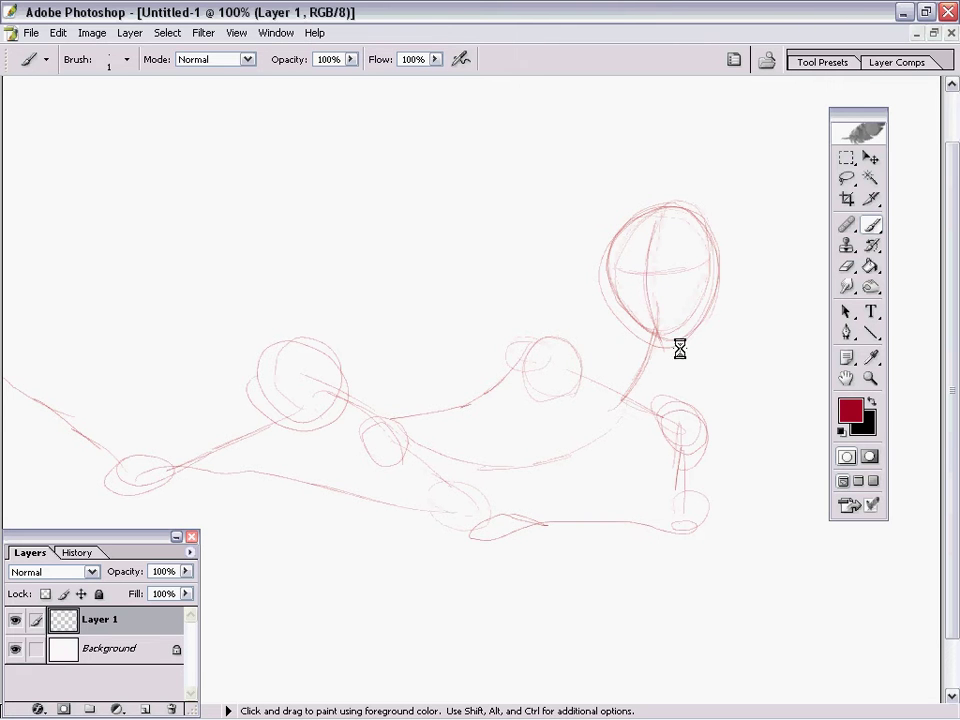
{"action": "mouse_move", "coordinate": [690, 385]}
{"action": "left_mouse_down"}
{"action": "mouse_move", "coordinate": [716, 414]}
{"action": "mouse_move", "coordinate": [700, 383]}
{"action": "left_mouse_up"}
{"action": "mouse_move", "coordinate": [560, 390]}
{"action": "left_mouse_down"}
{"action": "mouse_move", "coordinate": [513, 391]}
{"action": "mouse_move", "coordinate": [538, 386]}
{"action": "mouse_move", "coordinate": [500, 405]}
{"action": "mouse_move", "coordinate": [509, 419]}
{"action": "mouse_move", "coordinate": [532, 390]}
{"action": "mouse_move", "coordinate": [488, 472]}
{"action": "left_mouse_up"}
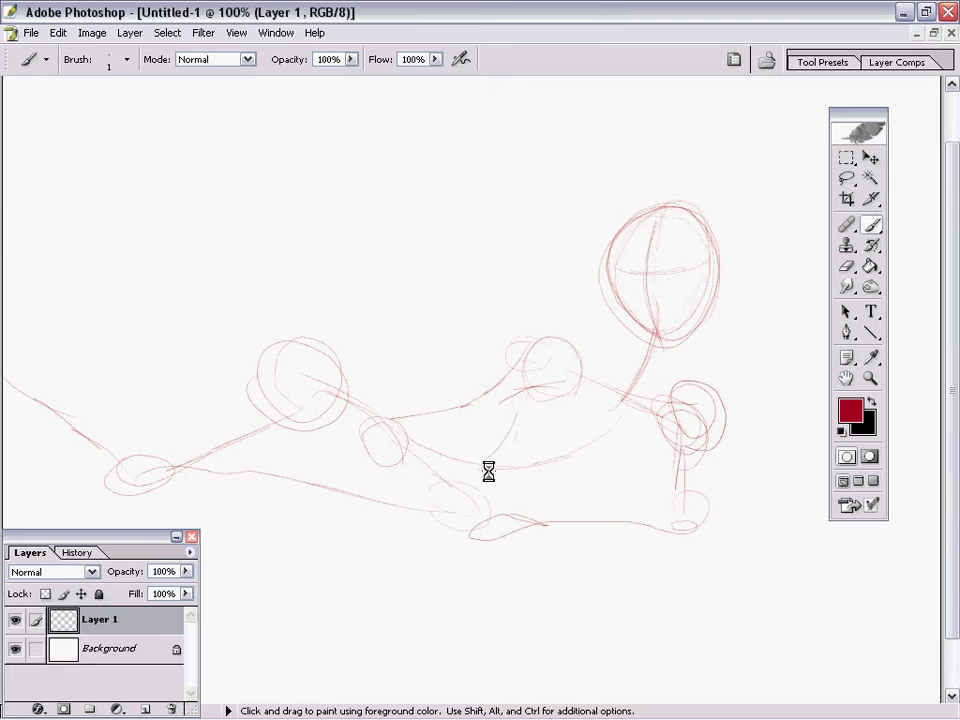
{"action": "left_click_drag", "start_coordinate": [683, 456], "coordinate": [630, 521]}
- Add a new layer above the red construction sketch and make black the brush color for detailing the head
{"action": "left_click", "coordinate": [145, 708]}
{"action": "key", "text": "z"}
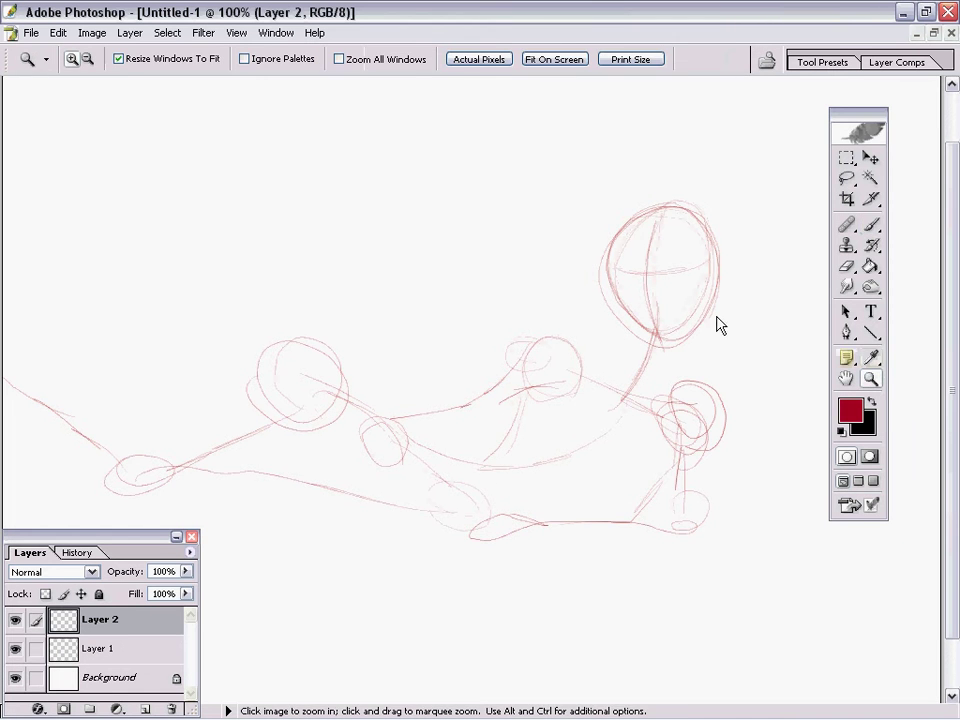
{"action": "left_click", "coordinate": [712, 320]}
{"action": "key", "text": "m"}
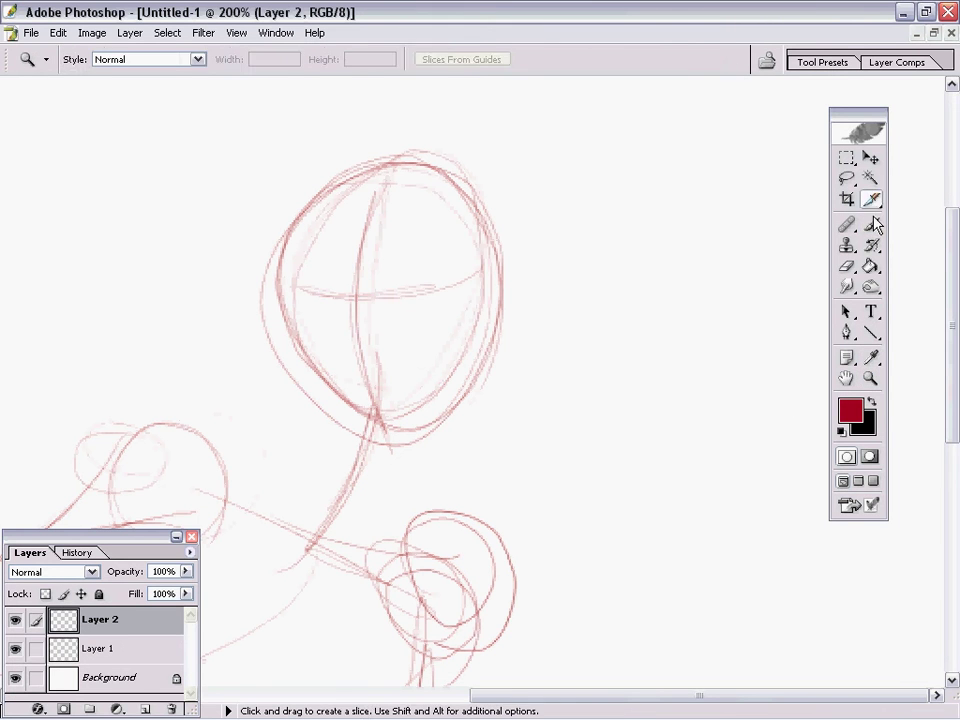
{"action": "key", "text": "b"}
{"action": "key", "text": "x"}
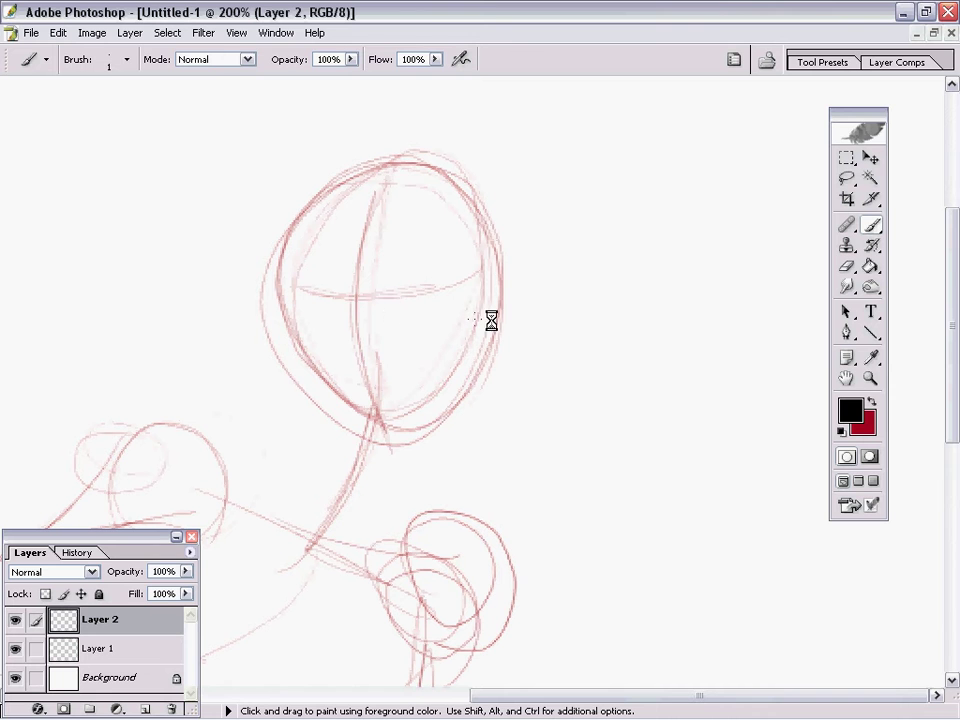
{"action": "key", "text": "x"}
{"action": "key", "text": "z"}
{"action": "right_click", "coordinate": [510, 398]}
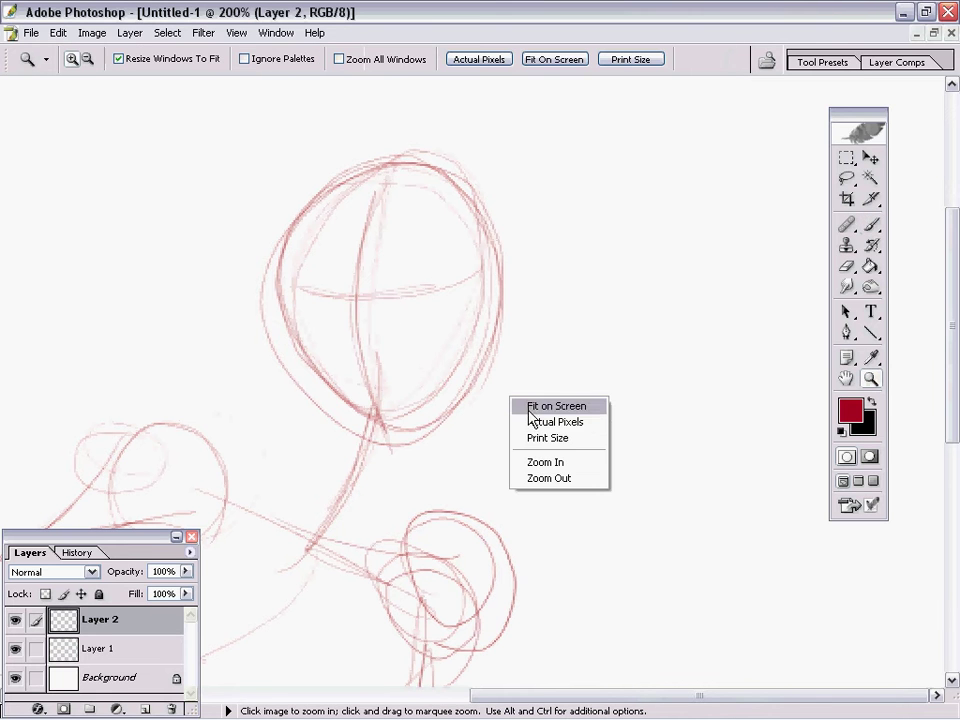
{"action": "key", "text": "Escape"}
{"action": "key", "text": "x"}
{"action": "key", "text": "b"}
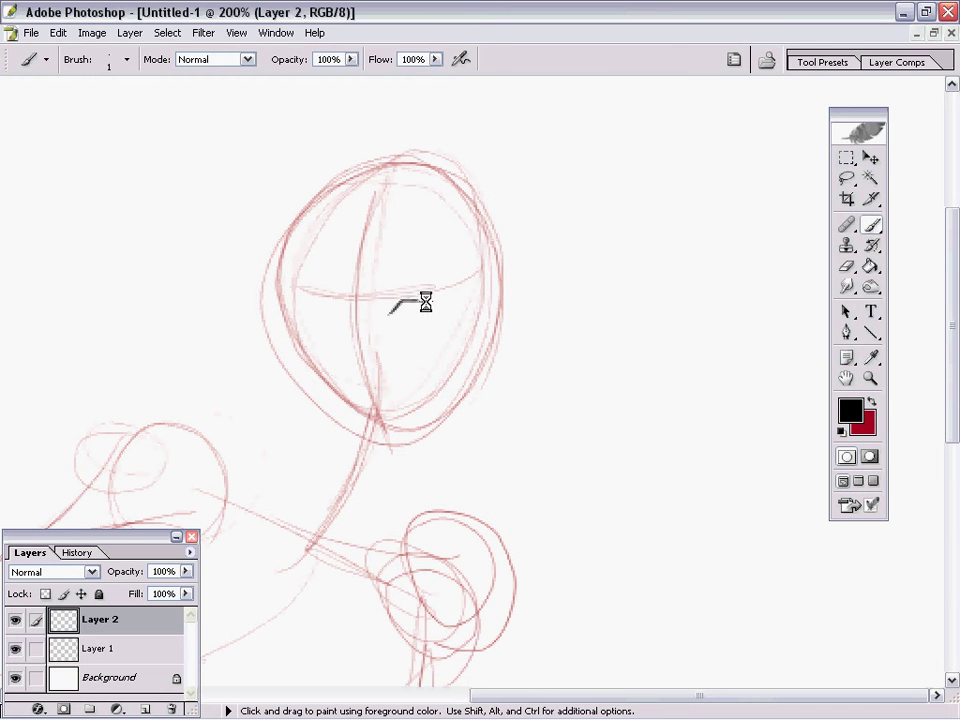
- Draw the two eyes, the muzzle sides, the jaw and the rough cheek lines in black over the red head oval
{"action": "left_click_drag", "start_coordinate": [412, 301], "coordinate": [441, 302]}
{"action": "left_click_drag", "start_coordinate": [317, 303], "coordinate": [301, 298]}
{"action": "left_click_drag", "start_coordinate": [330, 336], "coordinate": [326, 388]}
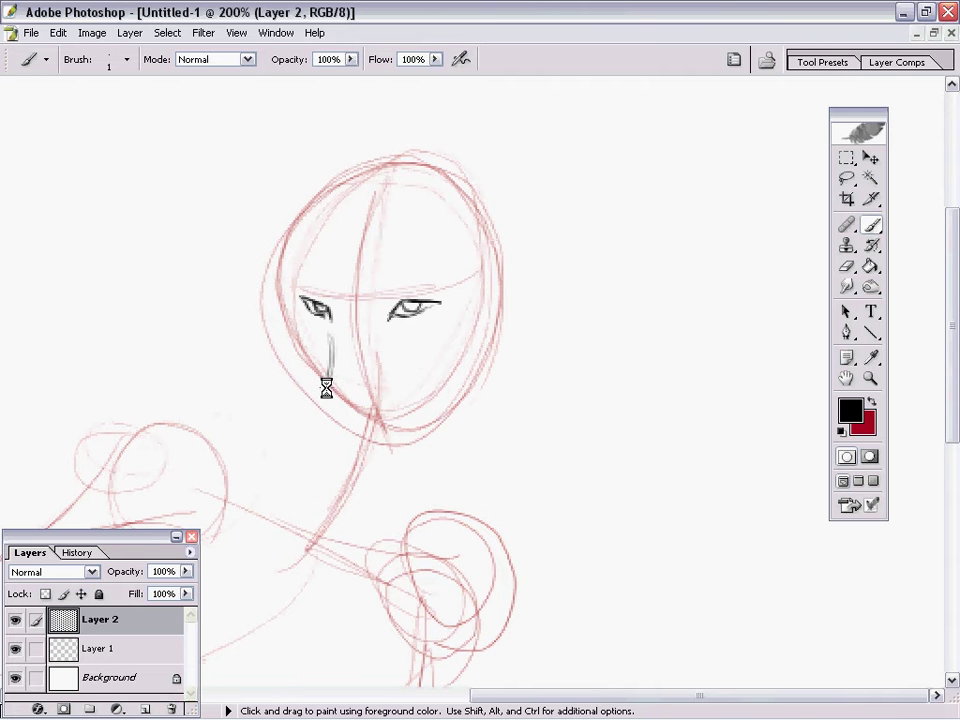
{"action": "left_click_drag", "start_coordinate": [330, 328], "coordinate": [323, 396]}
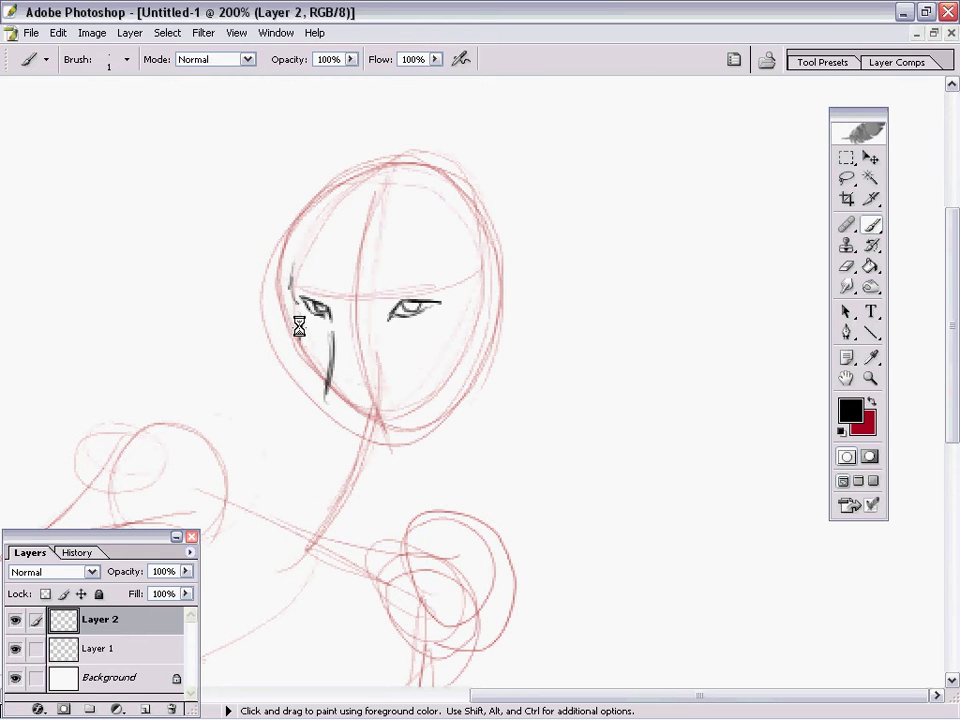
{"action": "mouse_move", "coordinate": [298, 326]}
{"action": "left_mouse_down"}
{"action": "mouse_move", "coordinate": [323, 390]}
{"action": "mouse_move", "coordinate": [319, 410]}
{"action": "mouse_move", "coordinate": [344, 434]}
{"action": "mouse_move", "coordinate": [389, 426]}
{"action": "left_mouse_up"}
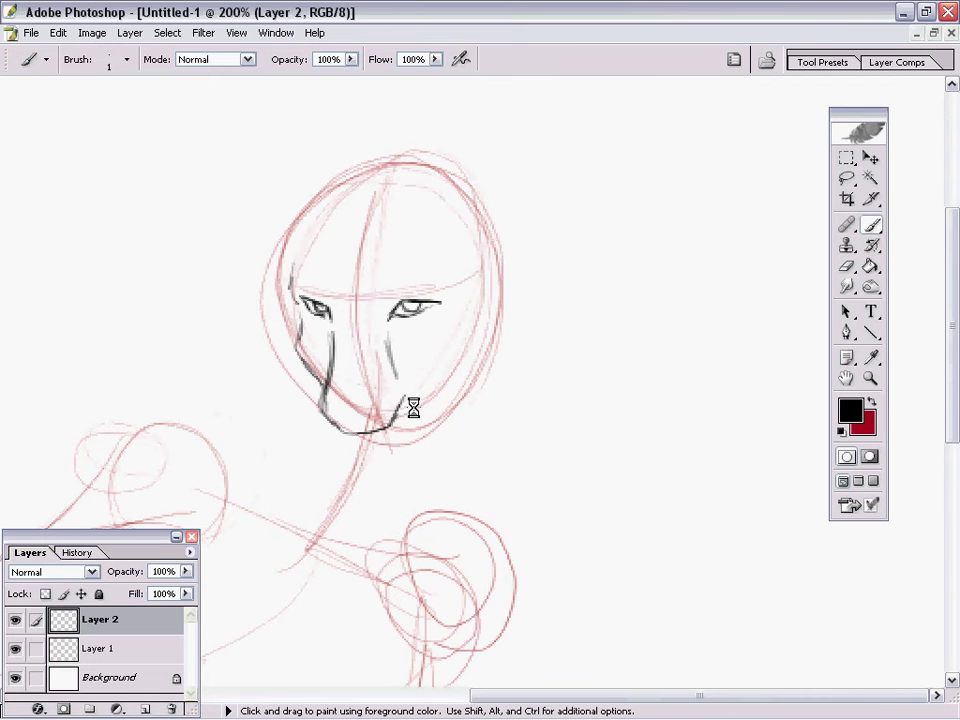
{"action": "left_click_drag", "start_coordinate": [426, 394], "coordinate": [446, 386]}
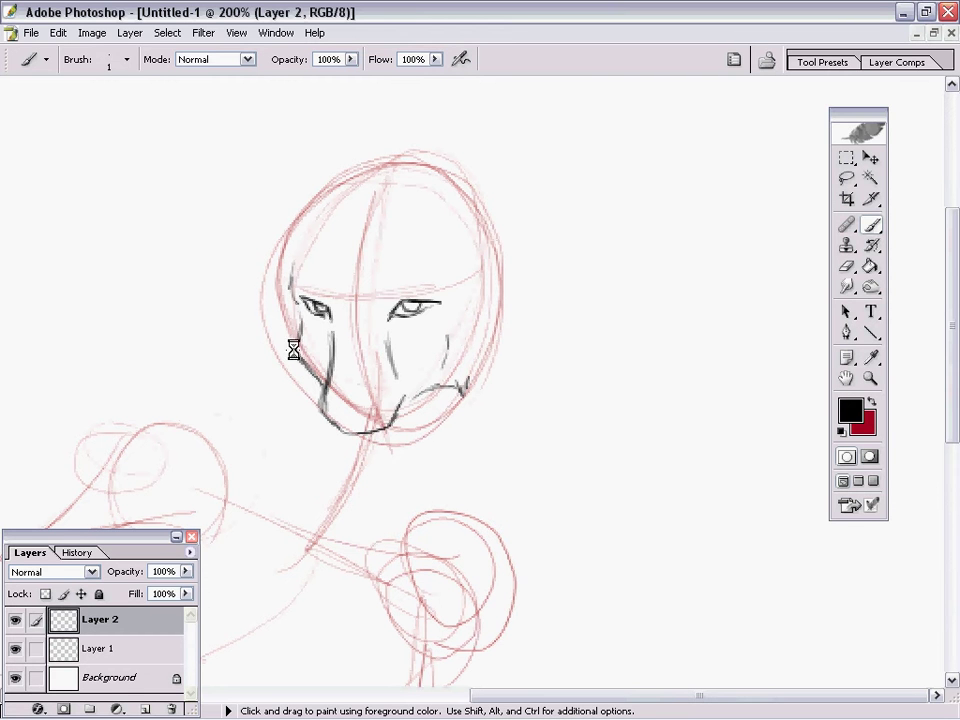
- Erase the rough cheek lines and redraw both sides of the face as jagged fur with the 1-pixel brush
{"action": "left_click", "coordinate": [847, 267]}
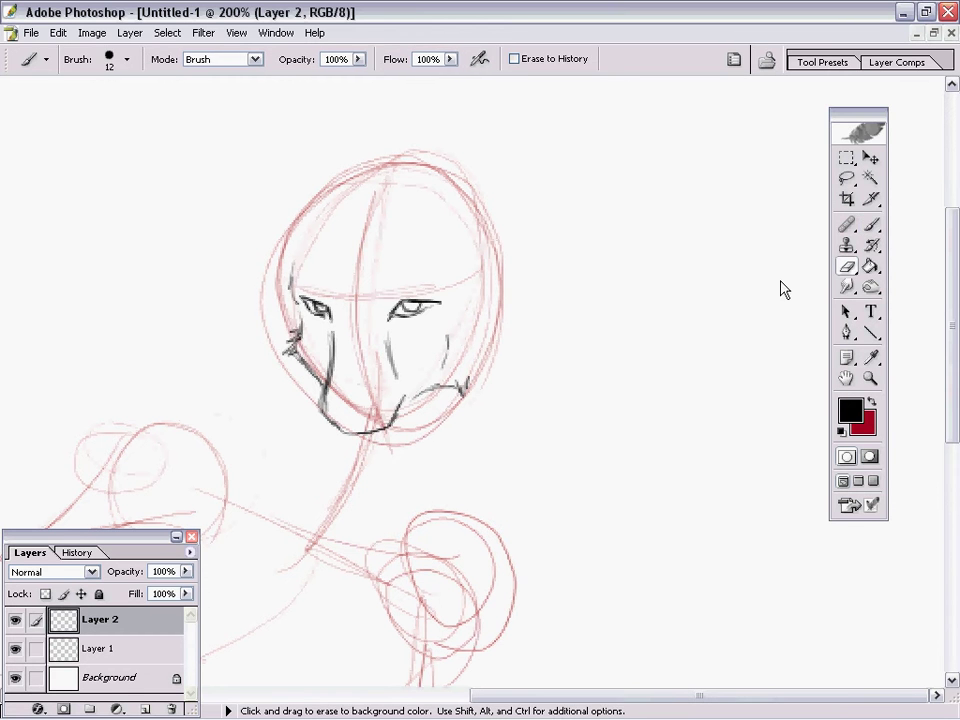
{"action": "left_click_drag", "start_coordinate": [300, 354], "coordinate": [287, 347]}
{"action": "left_click_drag", "start_coordinate": [385, 348], "coordinate": [469, 364]}
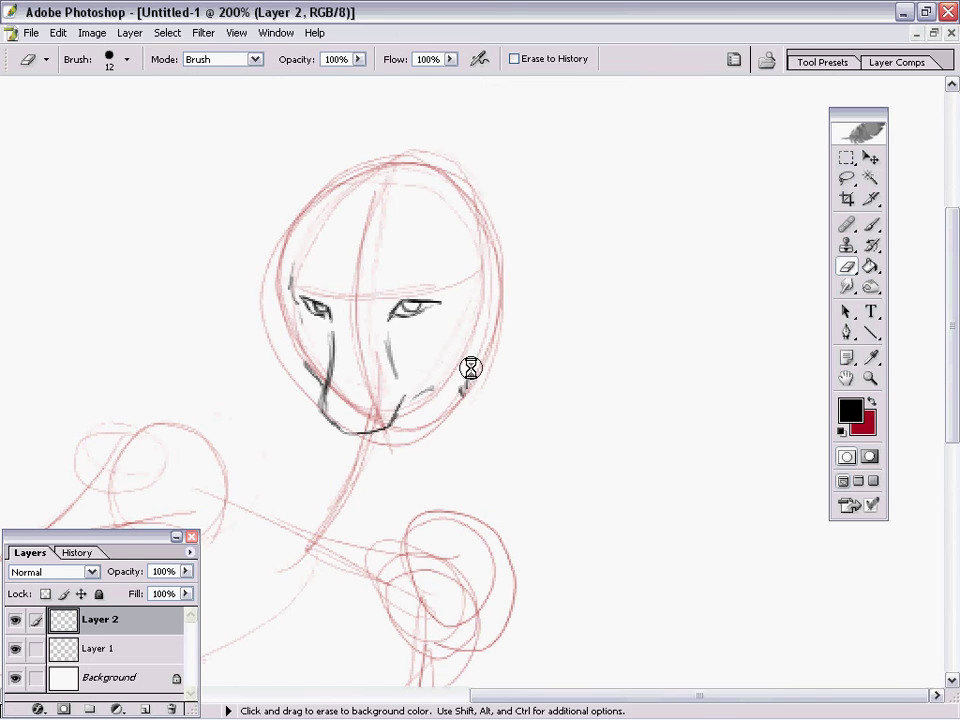
{"action": "key", "text": "b"}
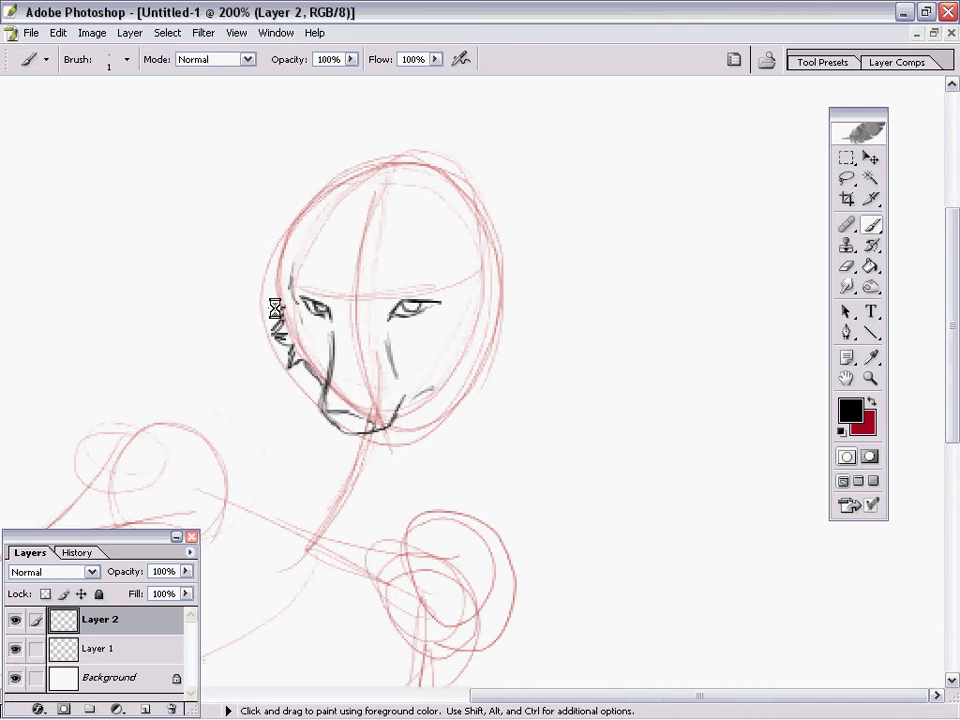
{"action": "left_click_drag", "start_coordinate": [284, 268], "coordinate": [297, 271]}
{"action": "mouse_move", "coordinate": [440, 381]}
{"action": "left_mouse_down"}
{"action": "mouse_move", "coordinate": [463, 387]}
{"action": "mouse_move", "coordinate": [480, 320]}
{"action": "mouse_move", "coordinate": [473, 282]}
{"action": "left_mouse_up"}
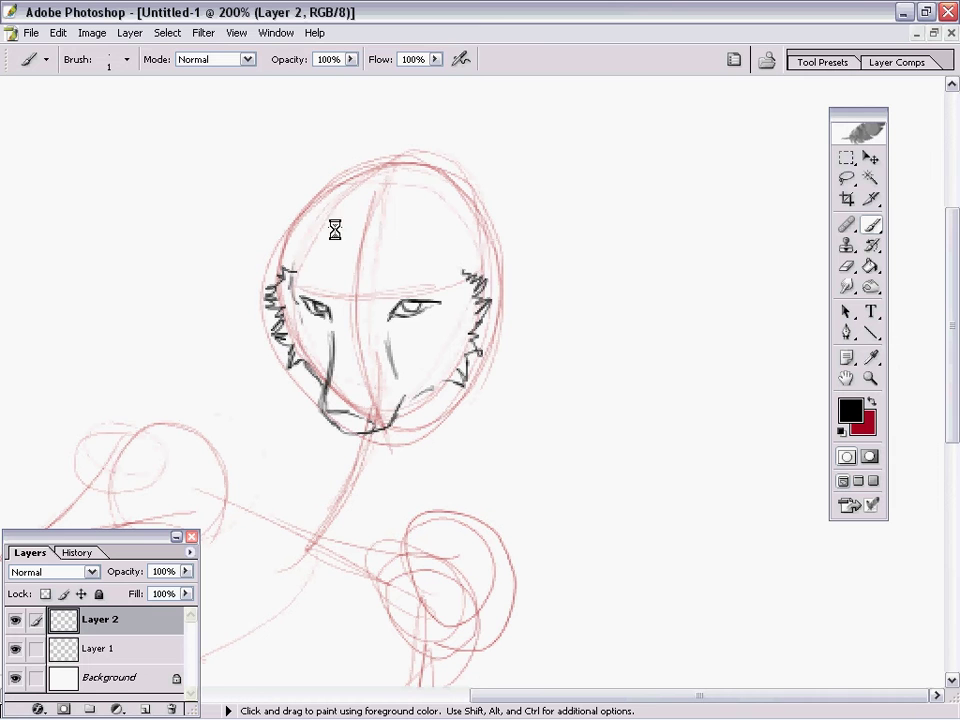
- Draw long strands of bangs falling across the forehead and over both eyes
{"action": "mouse_move", "coordinate": [343, 238]}
{"action": "left_mouse_down"}
{"action": "mouse_move", "coordinate": [364, 343]}
{"action": "mouse_move", "coordinate": [379, 358]}
{"action": "left_mouse_up"}
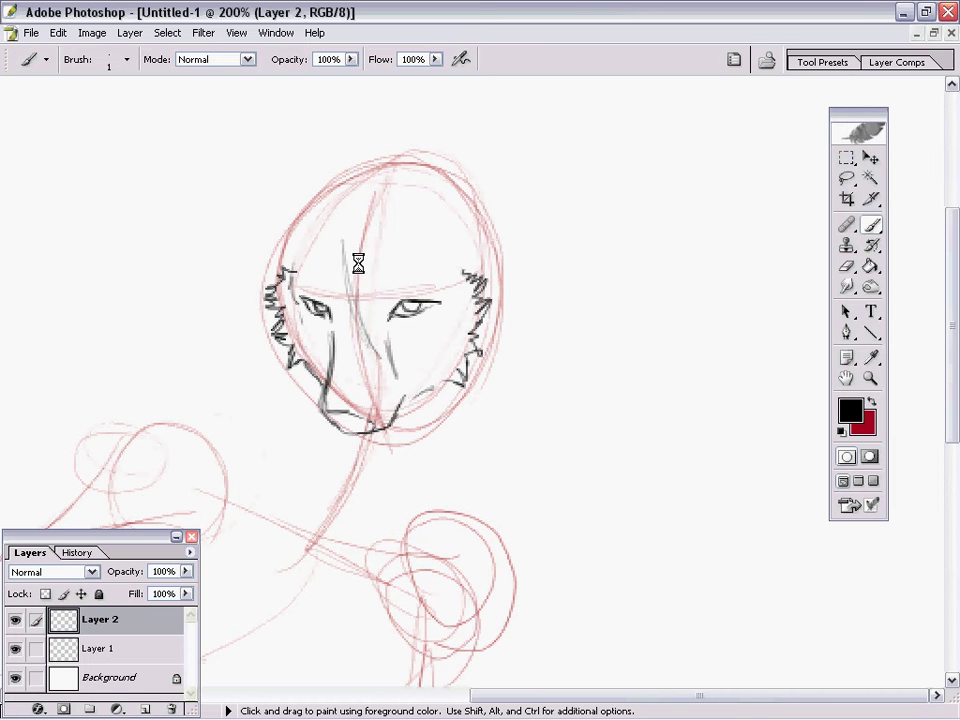
{"action": "mouse_move", "coordinate": [362, 250]}
{"action": "left_mouse_down"}
{"action": "mouse_move", "coordinate": [375, 351]}
{"action": "mouse_move", "coordinate": [364, 326]}
{"action": "mouse_move", "coordinate": [378, 355]}
{"action": "mouse_move", "coordinate": [364, 336]}
{"action": "left_mouse_up"}
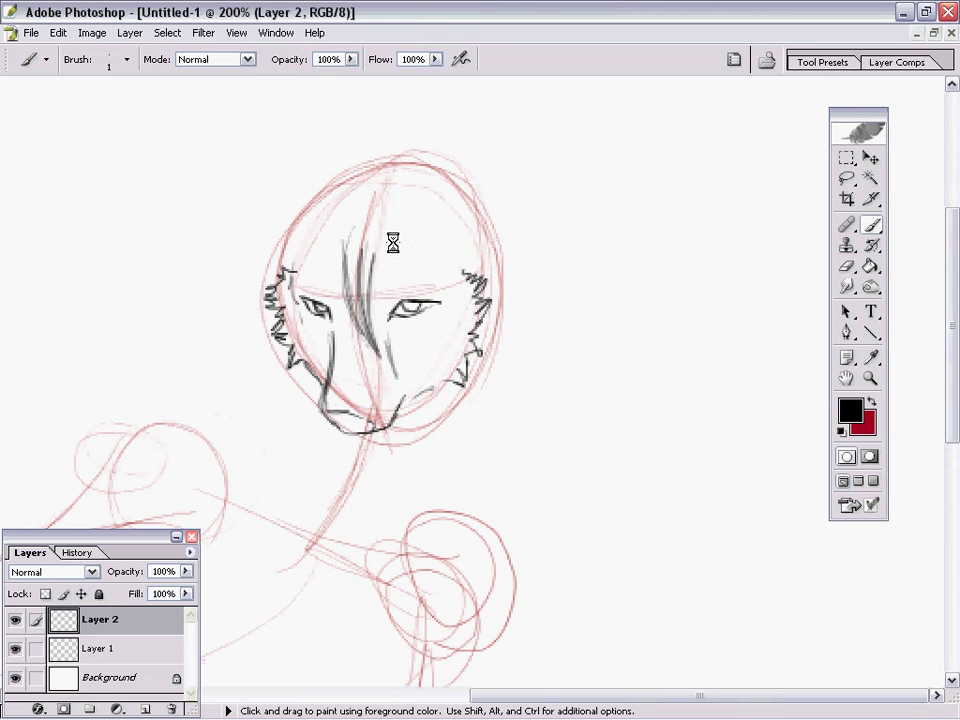
{"action": "left_click_drag", "start_coordinate": [378, 254], "coordinate": [393, 309]}
{"action": "mouse_move", "coordinate": [389, 238]}
{"action": "left_mouse_down"}
{"action": "mouse_move", "coordinate": [396, 308]}
{"action": "mouse_move", "coordinate": [417, 261]}
{"action": "mouse_move", "coordinate": [421, 329]}
{"action": "left_mouse_up"}
{"action": "mouse_move", "coordinate": [427, 236]}
{"action": "left_mouse_down"}
{"action": "mouse_move", "coordinate": [418, 275]}
{"action": "mouse_move", "coordinate": [421, 342]}
{"action": "left_mouse_up"}
{"action": "mouse_move", "coordinate": [420, 276]}
{"action": "left_mouse_down"}
{"action": "mouse_move", "coordinate": [442, 369]}
{"action": "mouse_move", "coordinate": [428, 274]}
{"action": "mouse_move", "coordinate": [445, 365]}
{"action": "left_mouse_up"}
{"action": "left_click_drag", "start_coordinate": [443, 237], "coordinate": [452, 352]}
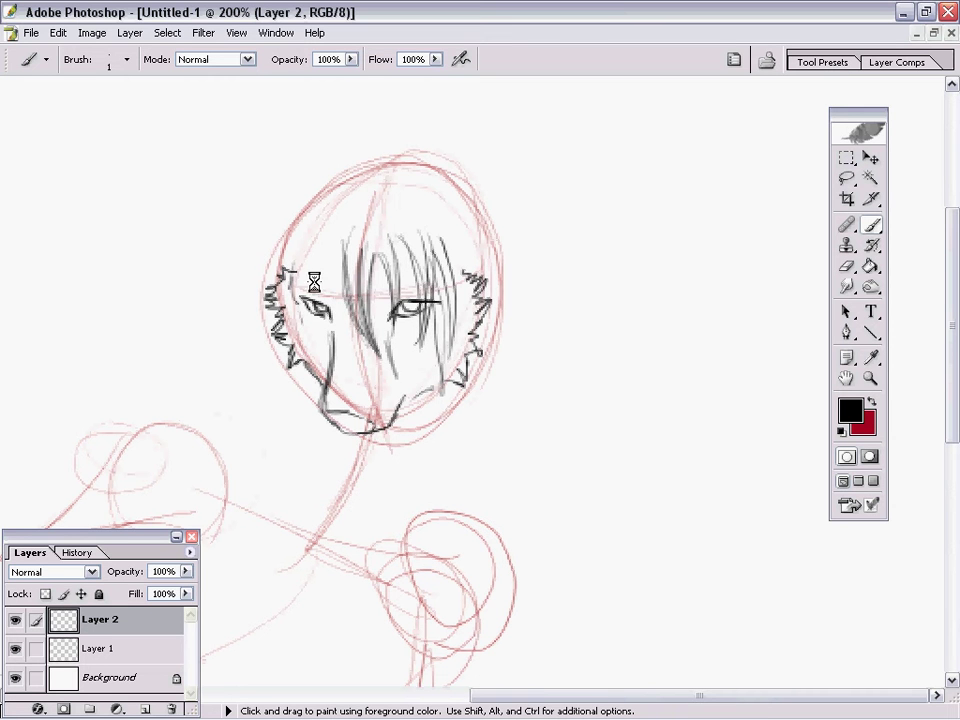
{"action": "left_click_drag", "start_coordinate": [334, 240], "coordinate": [341, 355]}
{"action": "left_click_drag", "start_coordinate": [326, 272], "coordinate": [339, 356]}
{"action": "left_click_drag", "start_coordinate": [320, 249], "coordinate": [304, 352]}
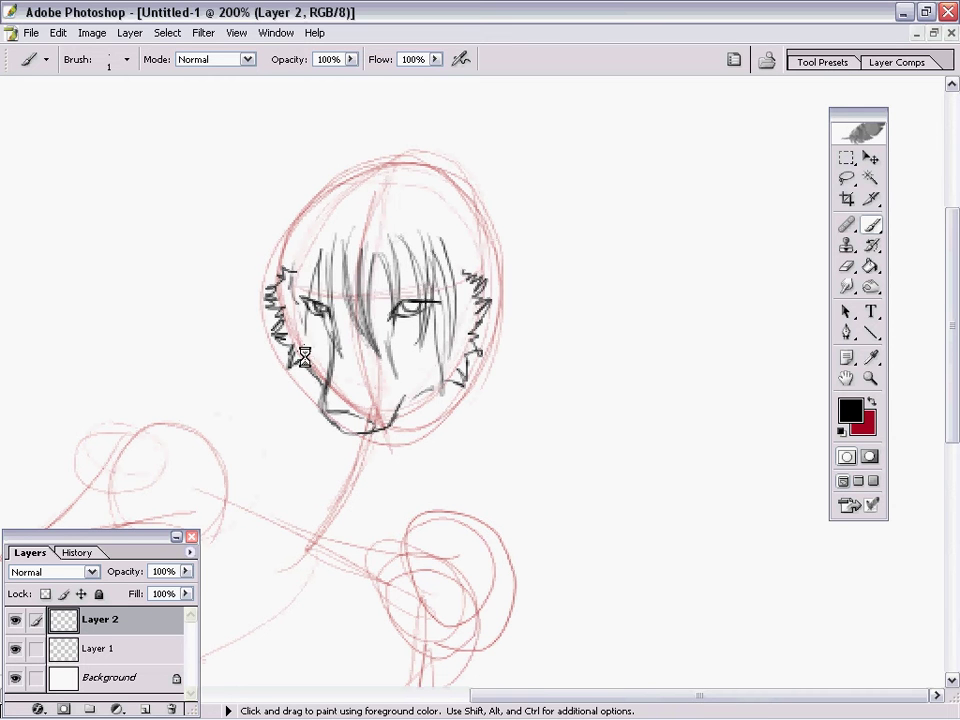
{"action": "left_click_drag", "start_coordinate": [306, 295], "coordinate": [317, 388]}
{"action": "left_click_drag", "start_coordinate": [303, 270], "coordinate": [299, 345]}
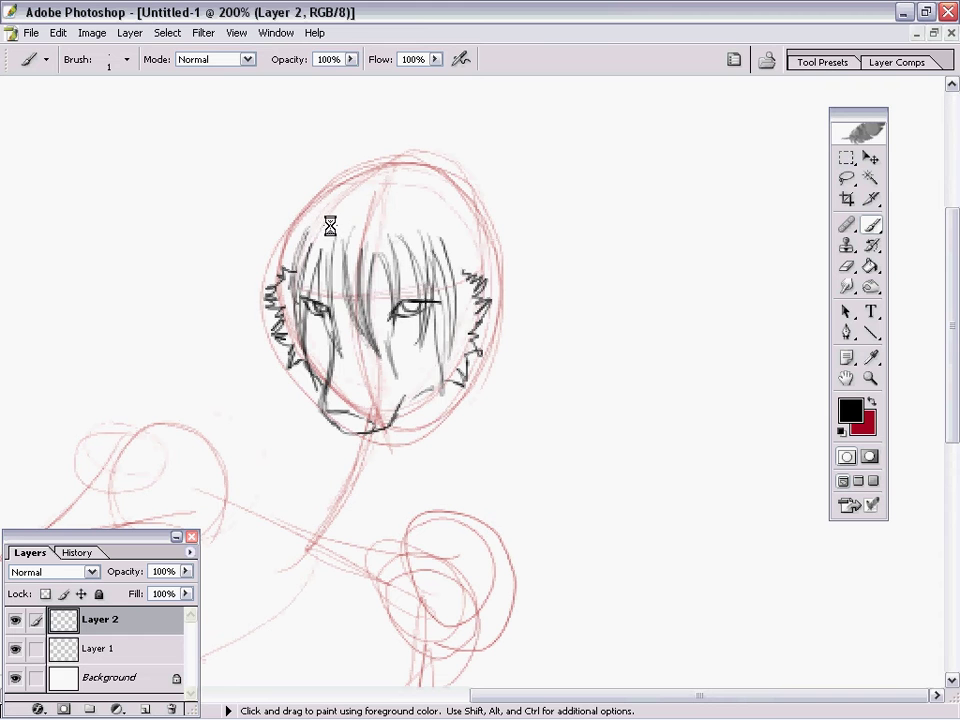
- Draw spiky hair tufts along the top of the head and outline the pointed ear on the head's right side
{"action": "mouse_move", "coordinate": [302, 184]}
{"action": "left_mouse_down"}
{"action": "mouse_move", "coordinate": [334, 207]}
{"action": "mouse_move", "coordinate": [315, 189]}
{"action": "mouse_move", "coordinate": [318, 180]}
{"action": "mouse_move", "coordinate": [323, 189]}
{"action": "mouse_move", "coordinate": [306, 114]}
{"action": "mouse_move", "coordinate": [341, 186]}
{"action": "mouse_move", "coordinate": [313, 128]}
{"action": "mouse_move", "coordinate": [358, 159]}
{"action": "left_mouse_up"}
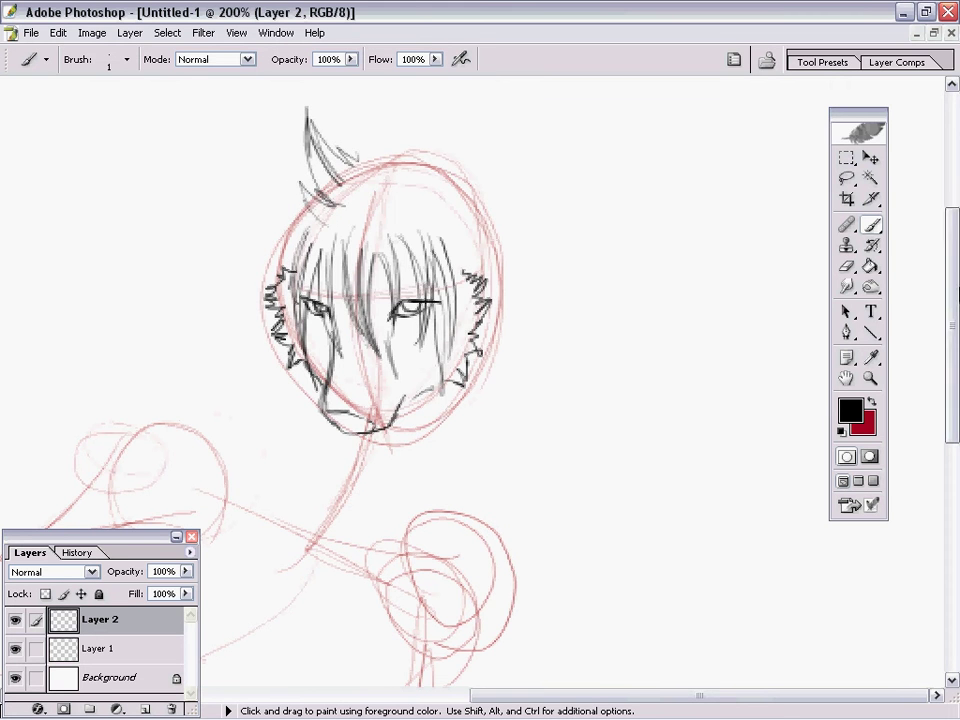
{"action": "scroll", "coordinate": [654, 248], "scroll_direction": "up", "scroll_amount": 3}
{"action": "mouse_move", "coordinate": [358, 272]}
{"action": "left_mouse_down"}
{"action": "mouse_move", "coordinate": [345, 187]}
{"action": "mouse_move", "coordinate": [382, 251]}
{"action": "mouse_move", "coordinate": [367, 145]}
{"action": "mouse_move", "coordinate": [405, 247]}
{"action": "mouse_move", "coordinate": [425, 168]}
{"action": "mouse_move", "coordinate": [432, 242]}
{"action": "mouse_move", "coordinate": [482, 208]}
{"action": "mouse_move", "coordinate": [462, 237]}
{"action": "mouse_move", "coordinate": [475, 292]}
{"action": "mouse_move", "coordinate": [434, 315]}
{"action": "mouse_move", "coordinate": [526, 237]}
{"action": "mouse_move", "coordinate": [526, 289]}
{"action": "mouse_move", "coordinate": [496, 362]}
{"action": "left_mouse_up"}
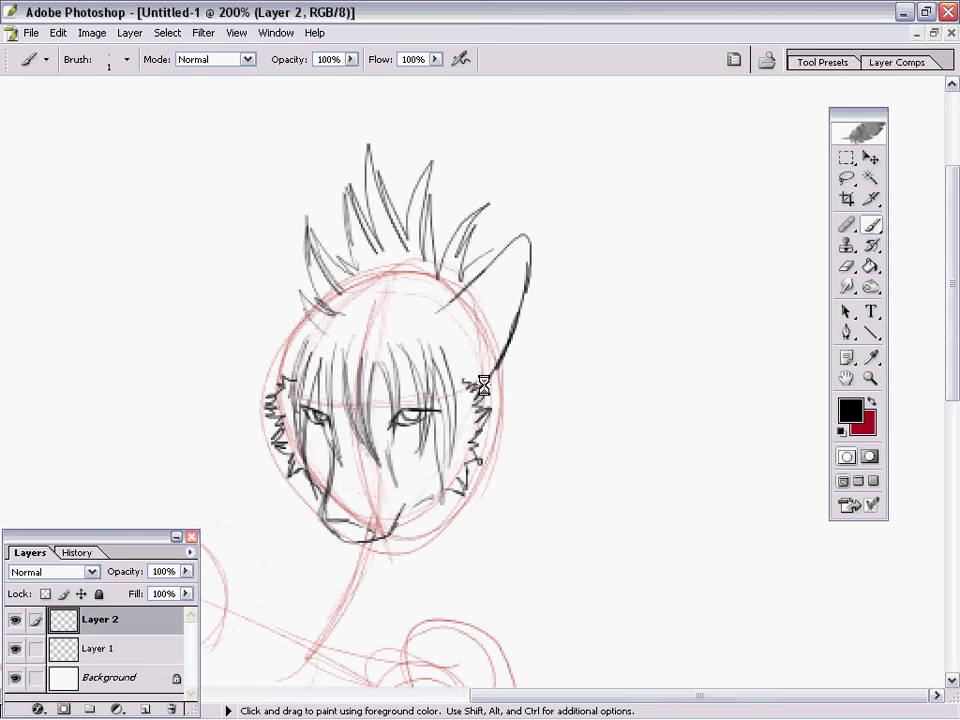
- Outline the pointed ear on the head's left side and add inner contour lines to both ears, redoing the left inner stroke
{"action": "mouse_move", "coordinate": [308, 270]}
{"action": "left_mouse_down"}
{"action": "mouse_move", "coordinate": [249, 218]}
{"action": "mouse_move", "coordinate": [255, 295]}
{"action": "mouse_move", "coordinate": [291, 366]}
{"action": "left_mouse_up"}
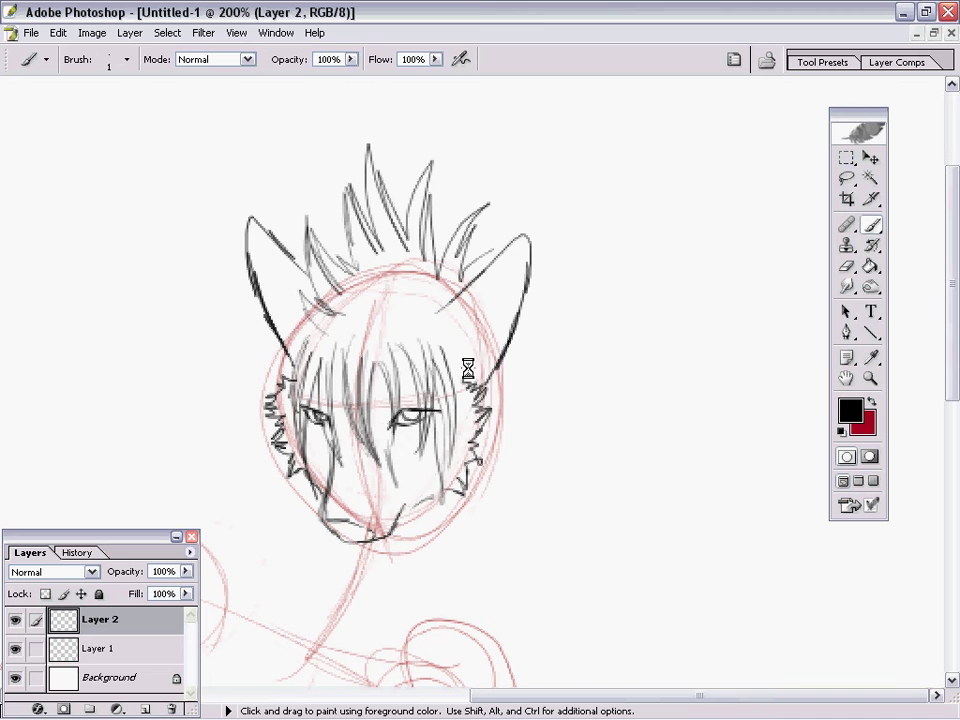
{"action": "mouse_move", "coordinate": [456, 363]}
{"action": "left_mouse_down"}
{"action": "mouse_move", "coordinate": [469, 319]}
{"action": "mouse_move", "coordinate": [523, 254]}
{"action": "mouse_move", "coordinate": [511, 320]}
{"action": "mouse_move", "coordinate": [478, 374]}
{"action": "left_mouse_up"}
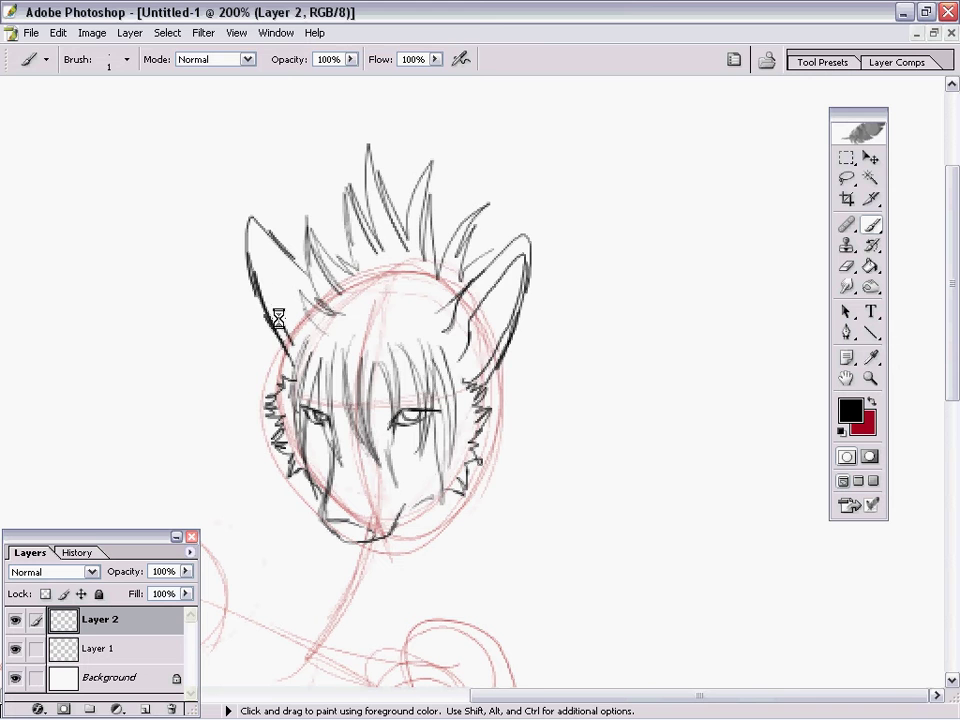
{"action": "left_click_drag", "start_coordinate": [278, 318], "coordinate": [251, 242]}
{"action": "left_click", "coordinate": [57, 34]}
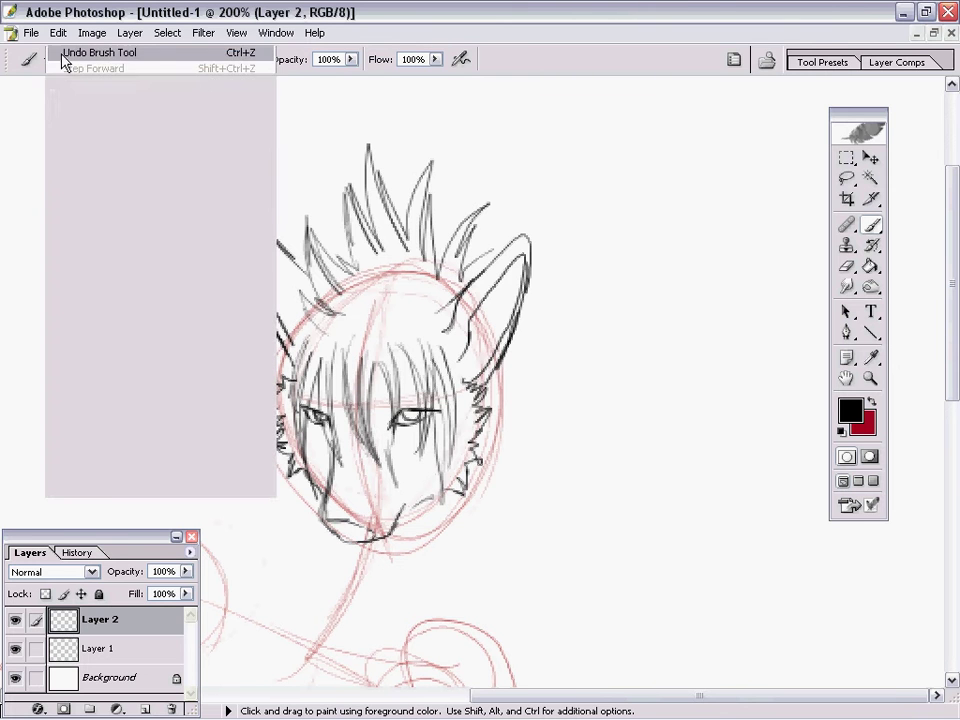
{"action": "left_click", "coordinate": [64, 54]}
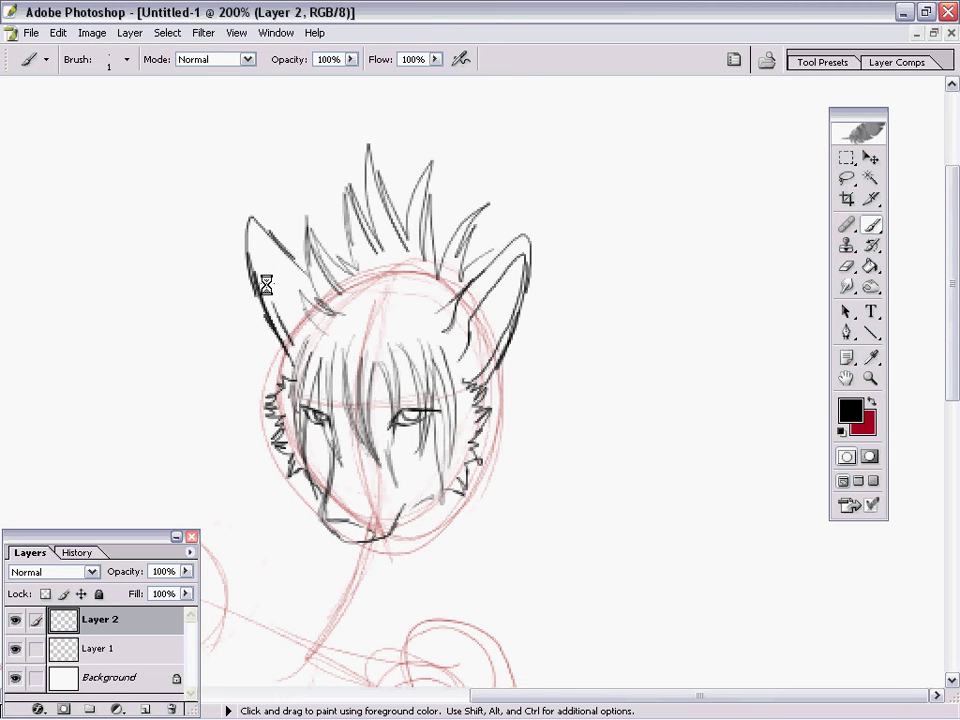
{"action": "mouse_move", "coordinate": [266, 286]}
{"action": "left_mouse_down"}
{"action": "mouse_move", "coordinate": [253, 264]}
{"action": "mouse_move", "coordinate": [257, 236]}
{"action": "left_mouse_up"}
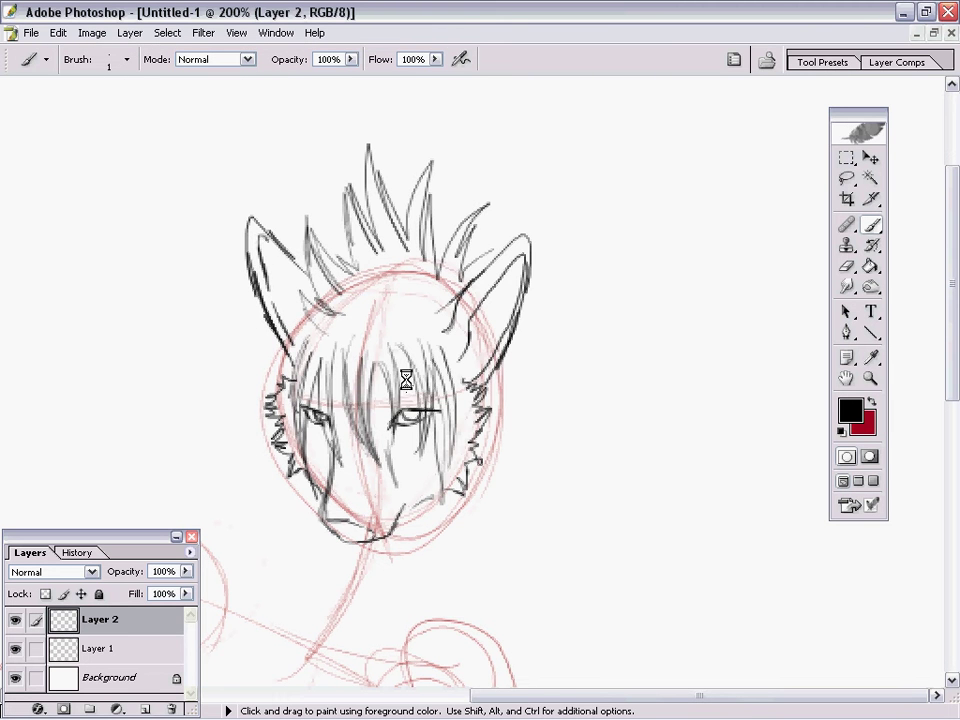
- Lower the opacity of Layer 1 to fade the red construction sketch, and make Layer 2 active again
{"action": "left_click", "coordinate": [100, 648]}
{"action": "left_click_drag", "start_coordinate": [185, 572], "coordinate": [154, 621]}
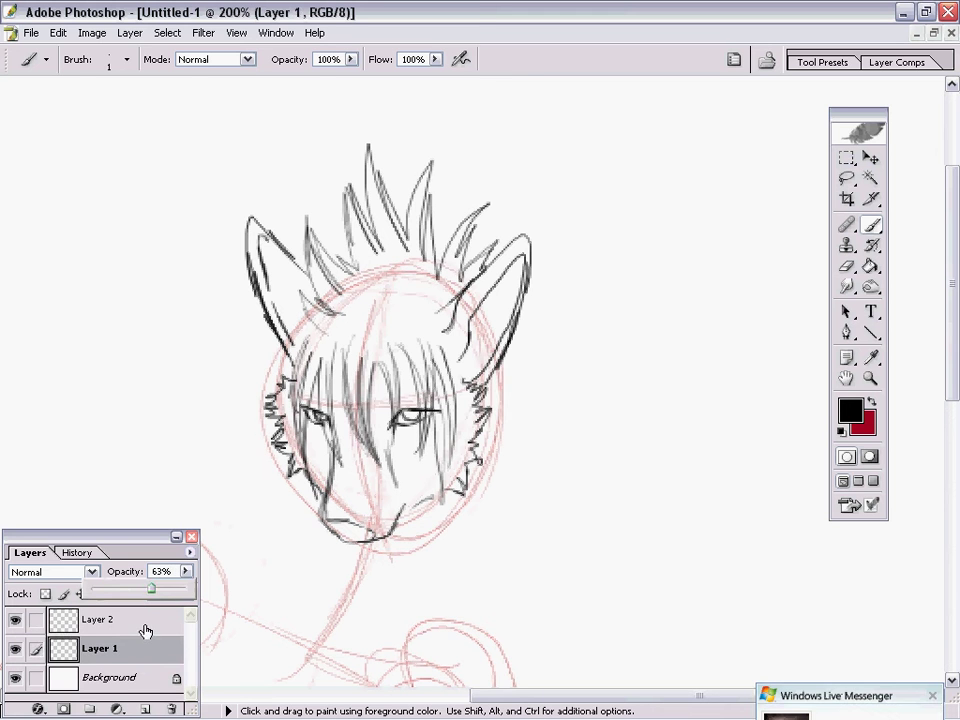
{"action": "left_click", "coordinate": [145, 625]}
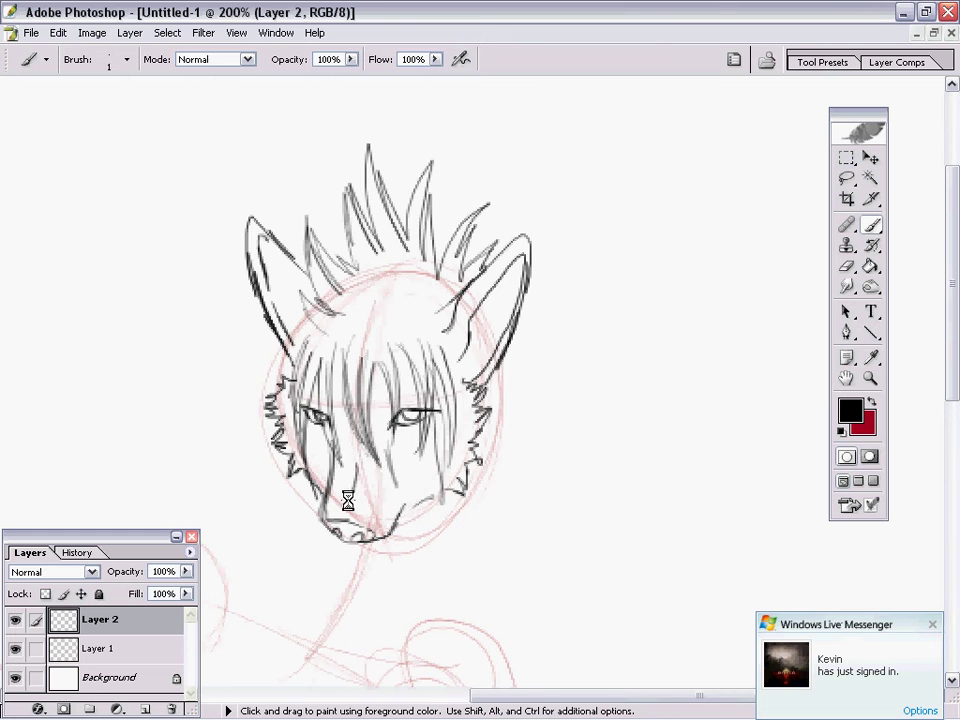
- Ink both sides of the neck with jagged fur tufts, extend them into the two shoulder lines, and thicken the upper eyelid line
{"action": "scroll", "coordinate": [578, 387], "scroll_direction": "down", "scroll_amount": 5}
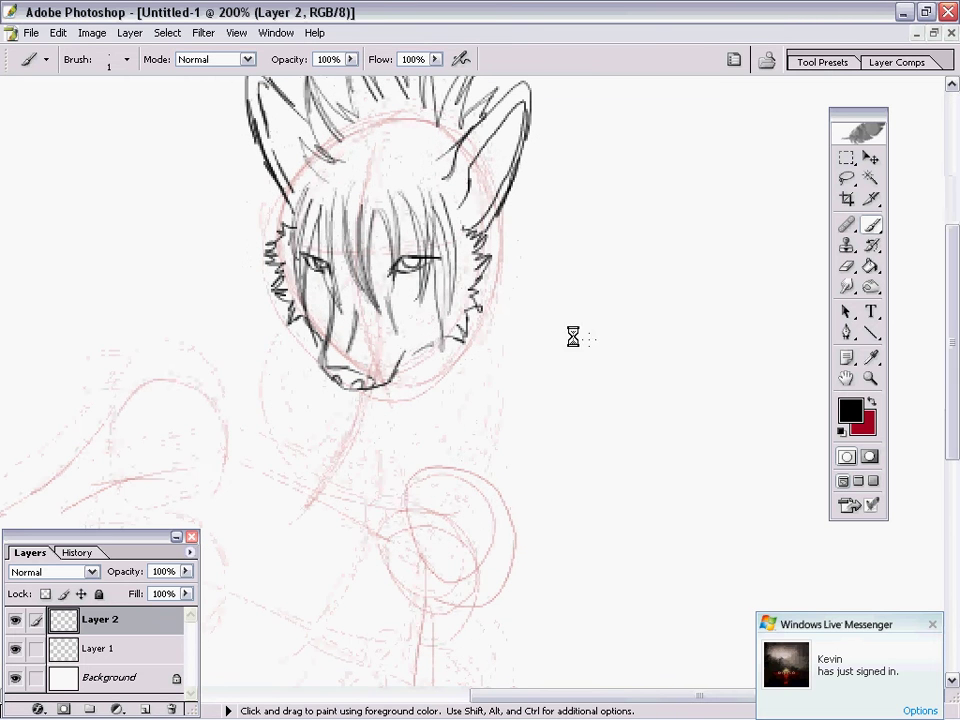
{"action": "mouse_move", "coordinate": [429, 353]}
{"action": "left_mouse_down"}
{"action": "mouse_move", "coordinate": [424, 386]}
{"action": "mouse_move", "coordinate": [435, 425]}
{"action": "left_mouse_up"}
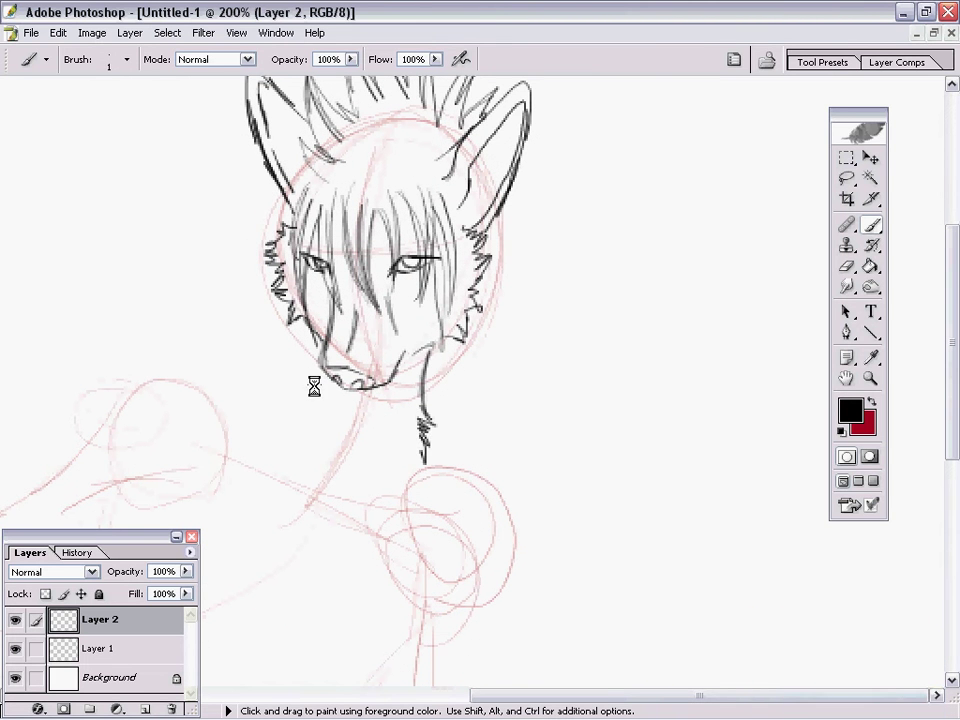
{"action": "left_click_drag", "start_coordinate": [315, 367], "coordinate": [264, 407]}
{"action": "mouse_move", "coordinate": [429, 452]}
{"action": "left_mouse_down"}
{"action": "mouse_move", "coordinate": [486, 465]}
{"action": "mouse_move", "coordinate": [511, 484]}
{"action": "mouse_move", "coordinate": [531, 523]}
{"action": "left_mouse_up"}
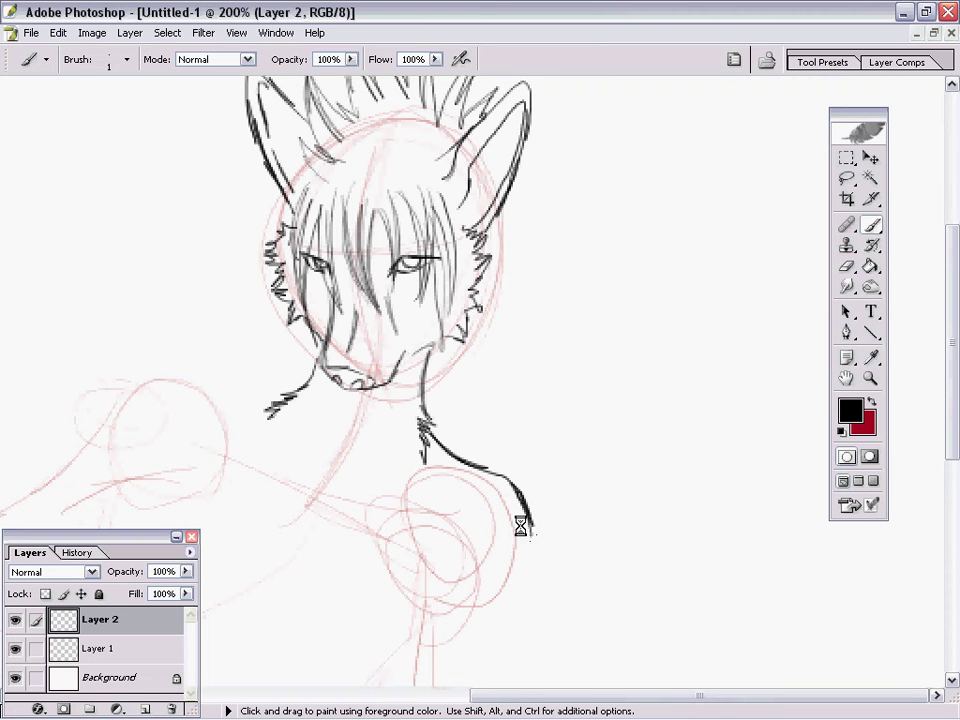
{"action": "left_click_drag", "start_coordinate": [241, 392], "coordinate": [190, 381]}
{"action": "left_click_drag", "start_coordinate": [440, 257], "coordinate": [419, 255]}
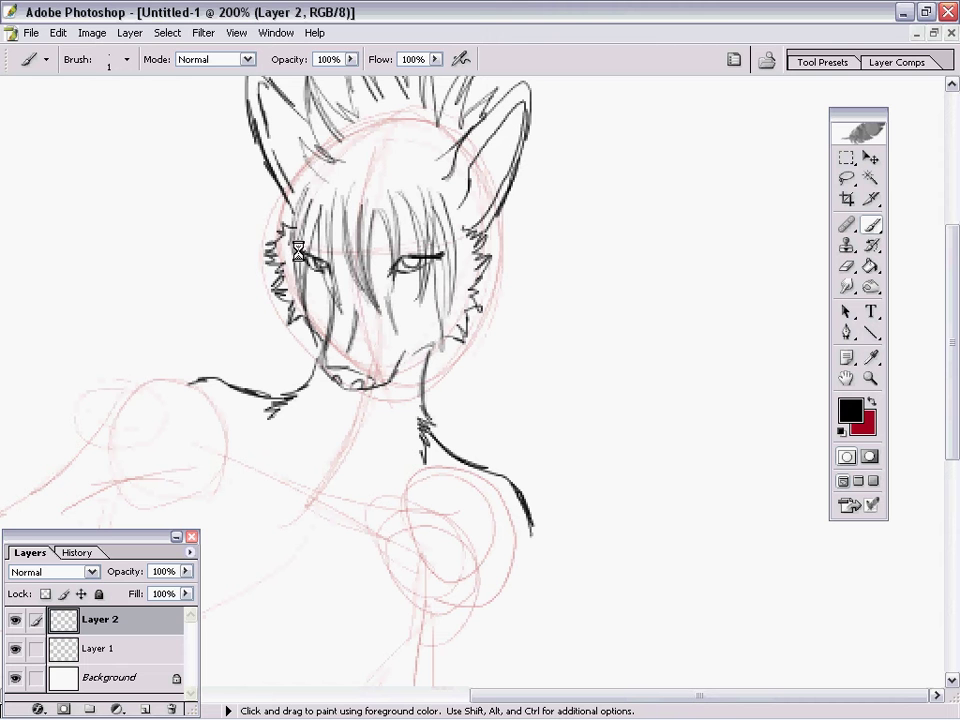
- Ink the curved chest contour on the figure's left side, from below the shoulder down to its rounded underside
{"action": "key", "text": "z"}
{"action": "right_click", "coordinate": [425, 428]}
{"action": "left_click", "coordinate": [435, 446]}
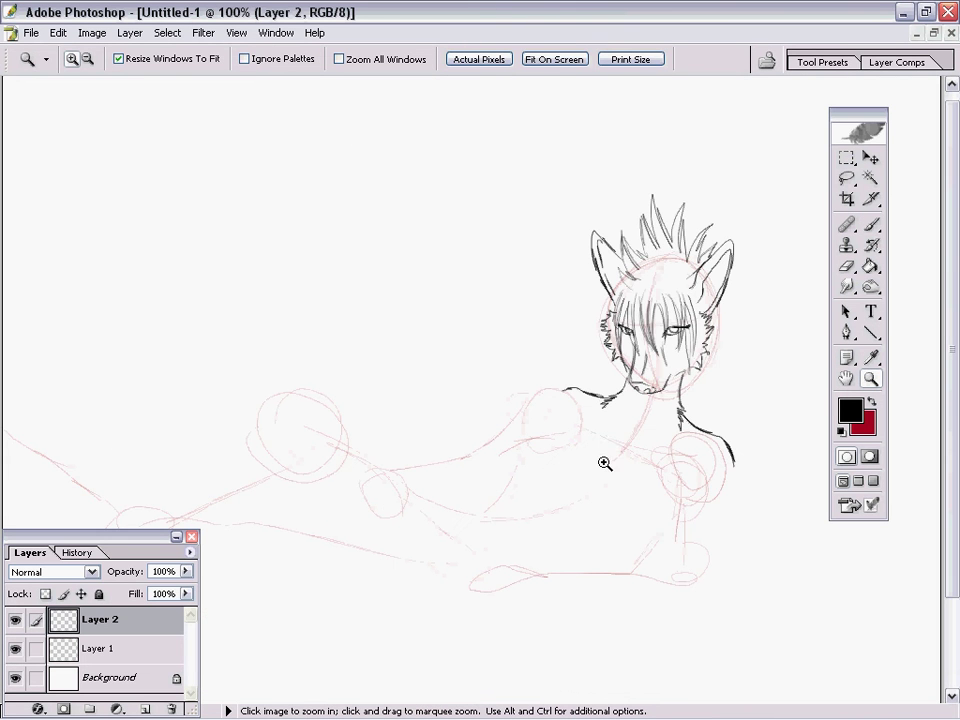
{"action": "left_click", "coordinate": [604, 463]}
{"action": "key", "text": "b"}
{"action": "mouse_move", "coordinate": [427, 296]}
{"action": "left_mouse_down"}
{"action": "mouse_move", "coordinate": [341, 332]}
{"action": "mouse_move", "coordinate": [326, 356]}
{"action": "mouse_move", "coordinate": [321, 392]}
{"action": "mouse_move", "coordinate": [349, 431]}
{"action": "mouse_move", "coordinate": [375, 422]}
{"action": "mouse_move", "coordinate": [375, 435]}
{"action": "mouse_move", "coordinate": [362, 437]}
{"action": "left_mouse_up"}
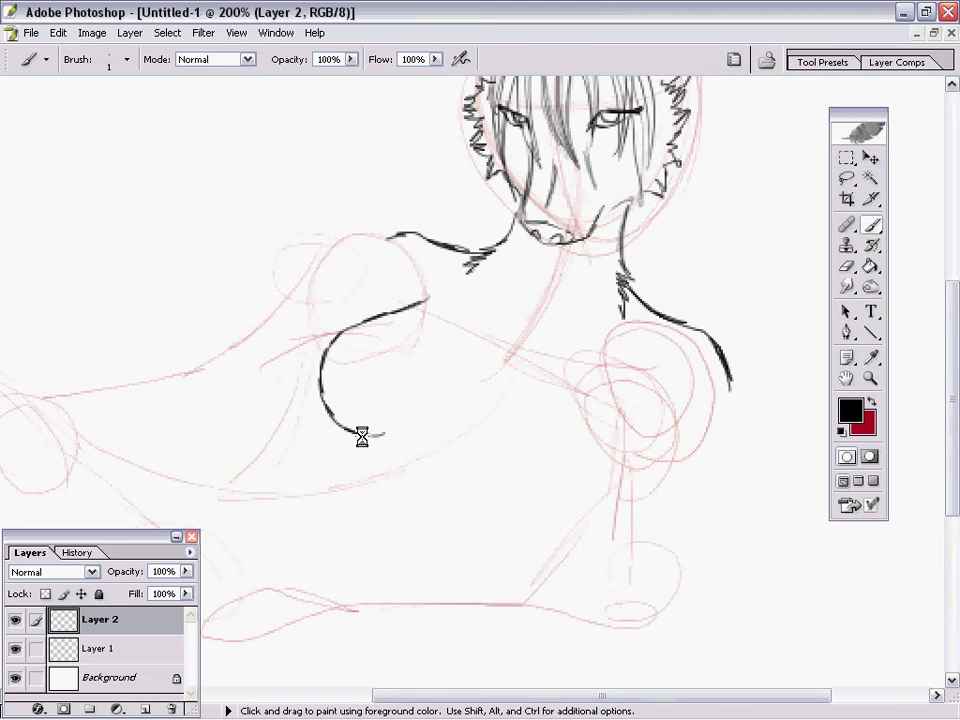
{"action": "mouse_move", "coordinate": [447, 465]}
{"action": "left_mouse_down"}
{"action": "mouse_move", "coordinate": [471, 516]}
{"action": "mouse_move", "coordinate": [528, 526]}
{"action": "left_mouse_up"}
{"action": "left_click_drag", "start_coordinate": [562, 502], "coordinate": [572, 445]}
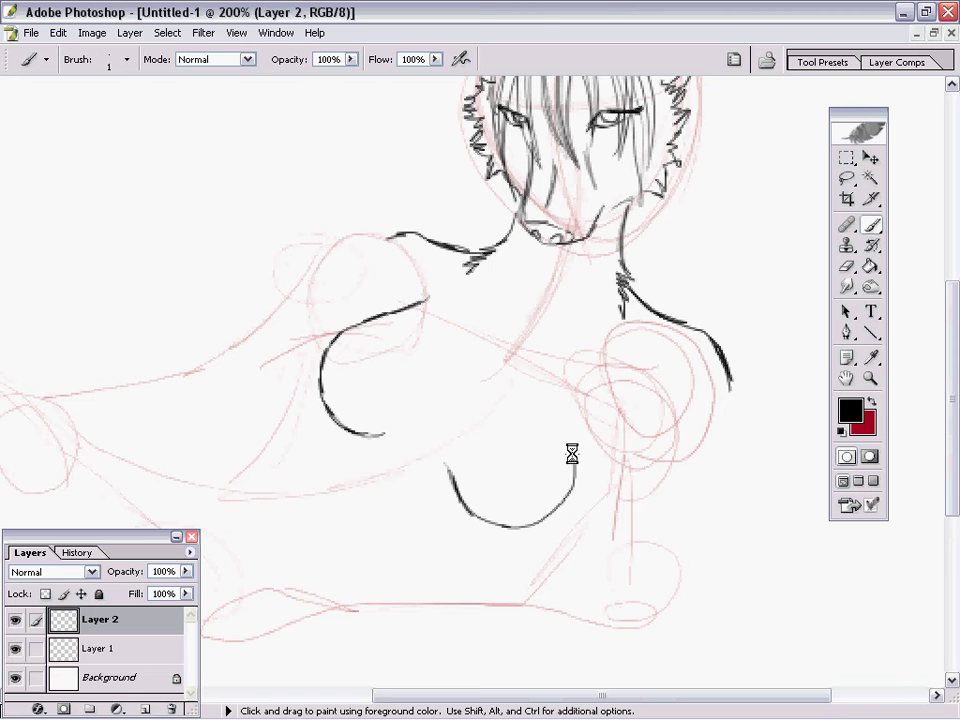
{"action": "left_click", "coordinate": [59, 33]}
{"action": "left_click", "coordinate": [80, 52]}
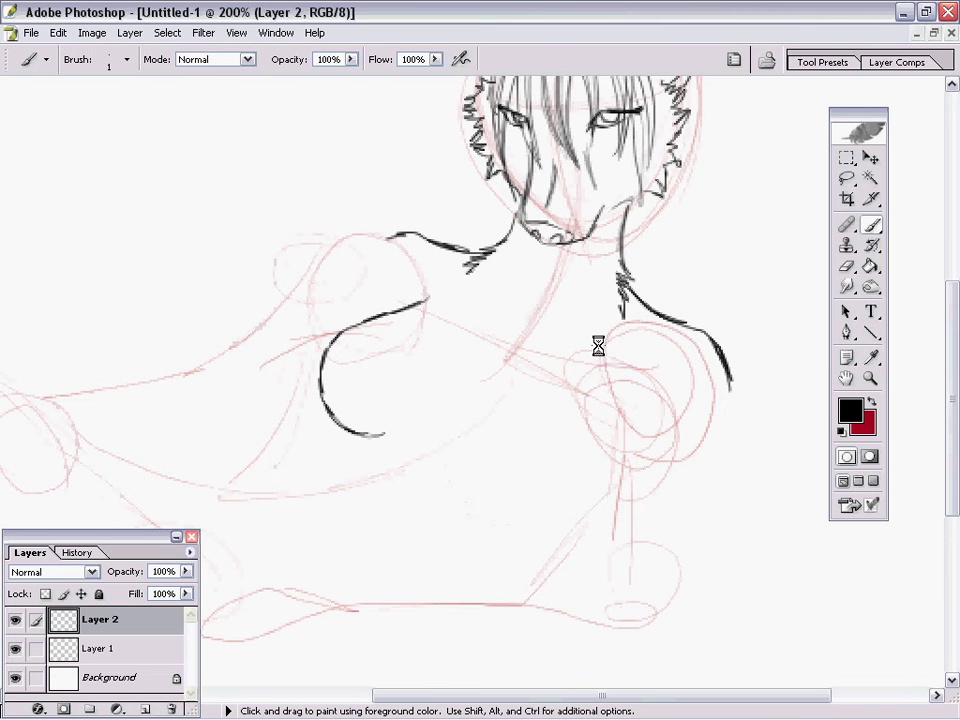
{"action": "left_click_drag", "start_coordinate": [596, 365], "coordinate": [581, 420]}
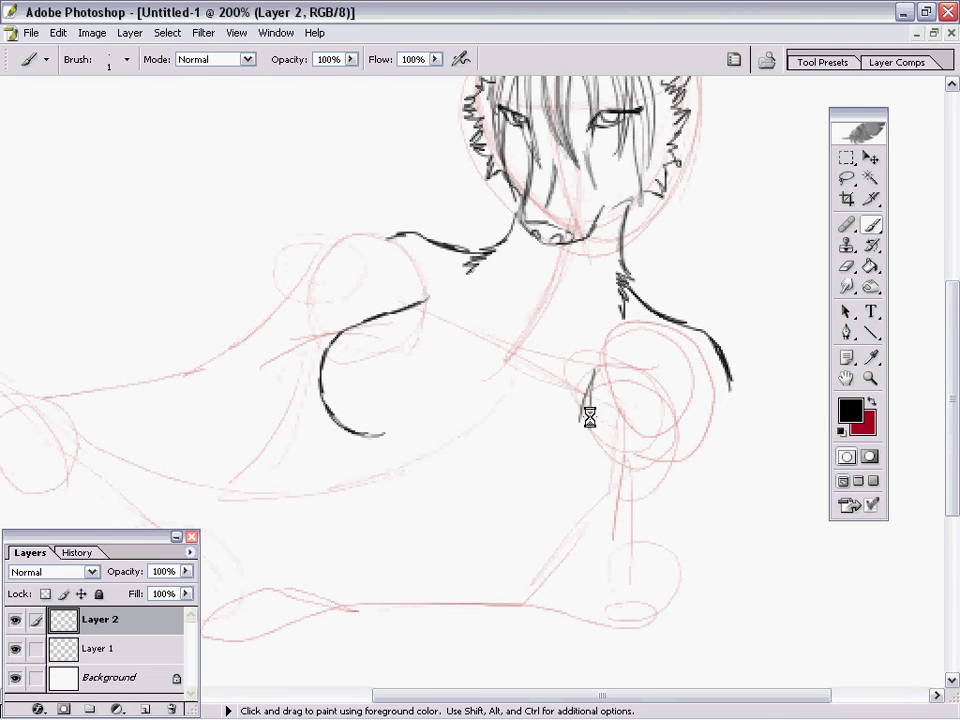
{"action": "left_click", "coordinate": [59, 33]}
{"action": "left_click", "coordinate": [72, 50]}
- Ink the rounded chest contour on the figure's right side and both edges of the supporting upper arm
{"action": "mouse_move", "coordinate": [463, 462]}
{"action": "left_mouse_down"}
{"action": "mouse_move", "coordinate": [470, 497]}
{"action": "mouse_move", "coordinate": [464, 470]}
{"action": "mouse_move", "coordinate": [491, 520]}
{"action": "mouse_move", "coordinate": [516, 532]}
{"action": "mouse_move", "coordinate": [551, 525]}
{"action": "mouse_move", "coordinate": [585, 496]}
{"action": "left_mouse_up"}
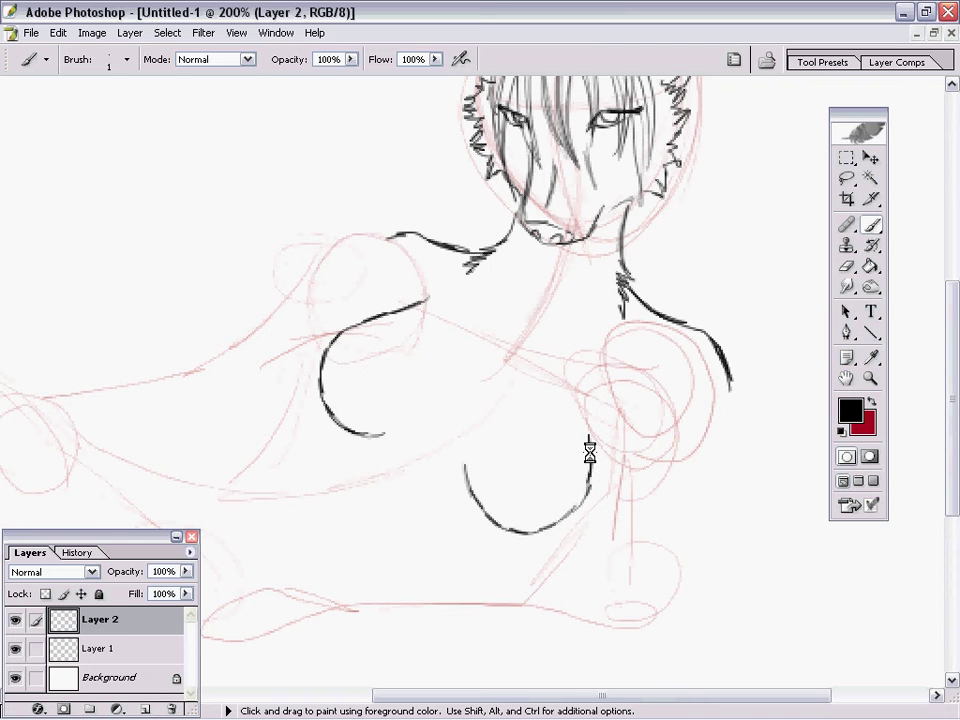
{"action": "mouse_move", "coordinate": [589, 452]}
{"action": "left_mouse_down"}
{"action": "mouse_move", "coordinate": [596, 399]}
{"action": "mouse_move", "coordinate": [608, 402]}
{"action": "left_mouse_up"}
{"action": "mouse_move", "coordinate": [716, 354]}
{"action": "left_mouse_down"}
{"action": "mouse_move", "coordinate": [718, 476]}
{"action": "mouse_move", "coordinate": [729, 513]}
{"action": "mouse_move", "coordinate": [720, 577]}
{"action": "left_mouse_up"}
{"action": "mouse_move", "coordinate": [604, 480]}
{"action": "left_mouse_down"}
{"action": "mouse_move", "coordinate": [632, 430]}
{"action": "mouse_move", "coordinate": [640, 441]}
{"action": "mouse_move", "coordinate": [627, 423]}
{"action": "mouse_move", "coordinate": [662, 567]}
{"action": "mouse_move", "coordinate": [705, 598]}
{"action": "left_mouse_up"}
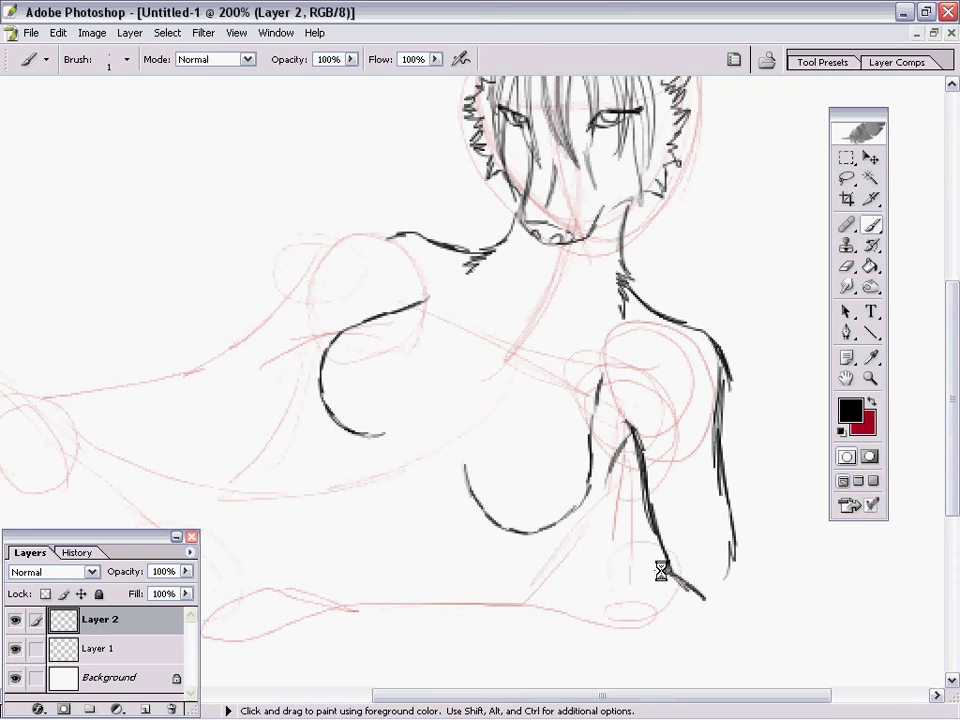
- Draw the elbow tuft and both edges of the resting forearm, with short strokes at the armpit and beneath the chest
{"action": "left_click_drag", "start_coordinate": [731, 543], "coordinate": [746, 607]}
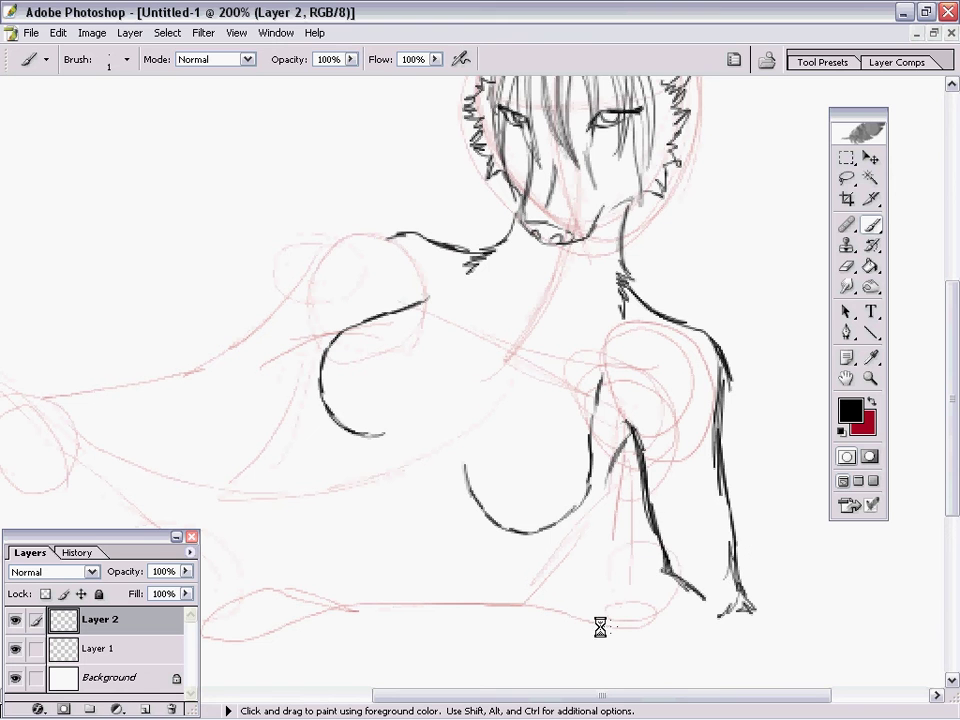
{"action": "left_click_drag", "start_coordinate": [651, 568], "coordinate": [510, 605]}
{"action": "mouse_move", "coordinate": [525, 648]}
{"action": "left_mouse_down"}
{"action": "mouse_move", "coordinate": [672, 638]}
{"action": "mouse_move", "coordinate": [726, 592]}
{"action": "left_mouse_up"}
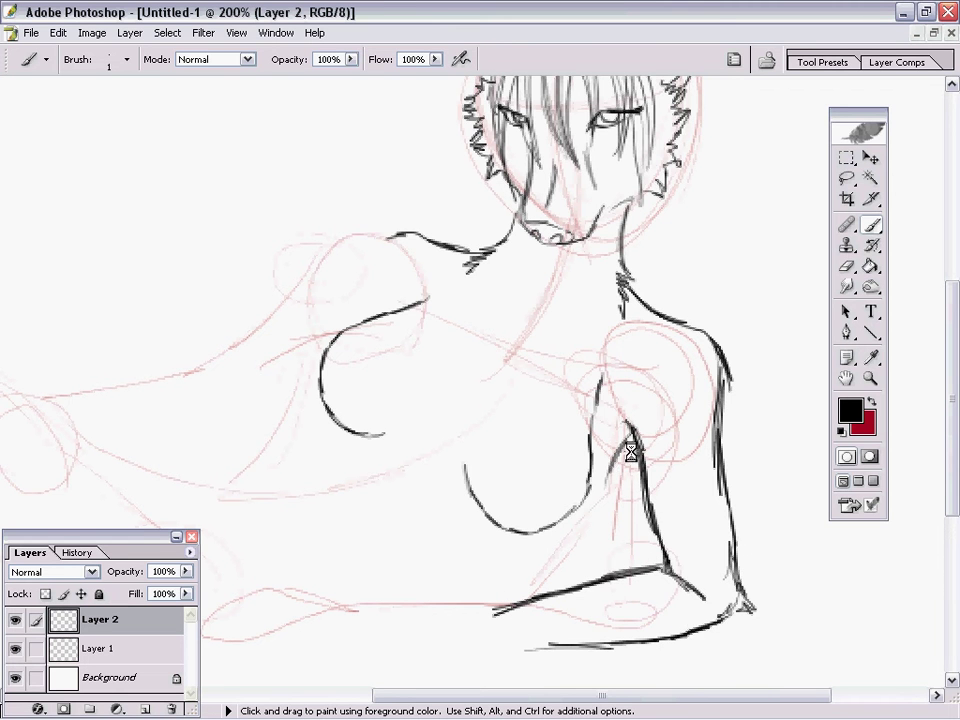
{"action": "left_click_drag", "start_coordinate": [629, 450], "coordinate": [584, 491]}
{"action": "left_click_drag", "start_coordinate": [502, 538], "coordinate": [458, 555]}
{"action": "left_click_drag", "start_coordinate": [325, 397], "coordinate": [289, 449]}
{"action": "left_click", "coordinate": [60, 33]}
{"action": "left_click", "coordinate": [80, 52]}
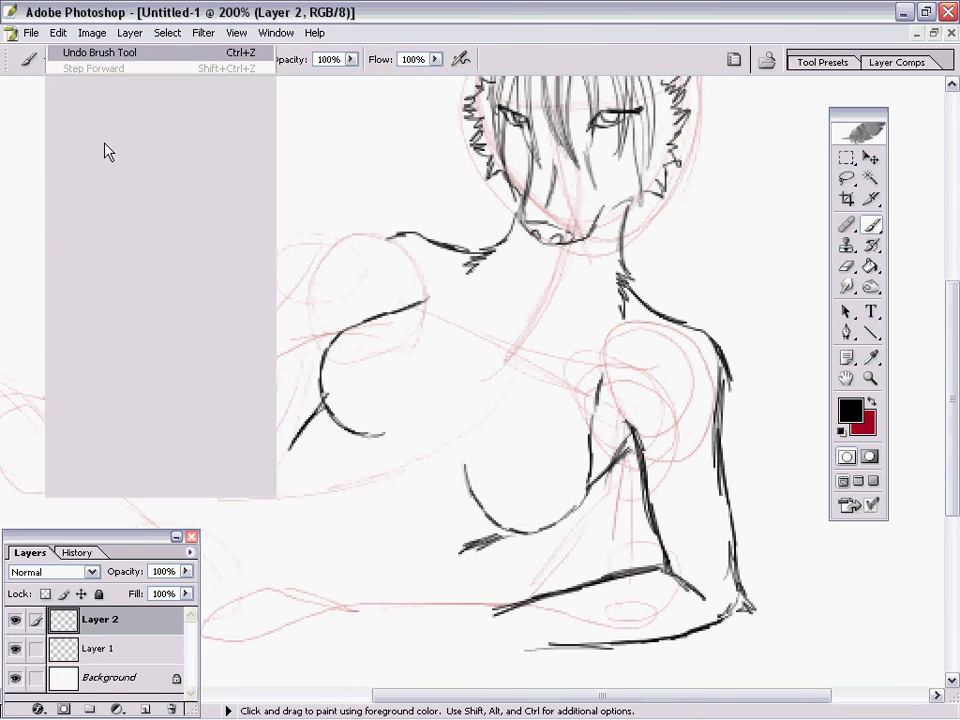
{"action": "mouse_move", "coordinate": [331, 416]}
{"action": "left_mouse_down"}
{"action": "mouse_move", "coordinate": [295, 454]}
{"action": "mouse_move", "coordinate": [260, 445]}
{"action": "mouse_move", "coordinate": [195, 456]}
{"action": "left_mouse_up"}
{"action": "left_click", "coordinate": [58, 32]}
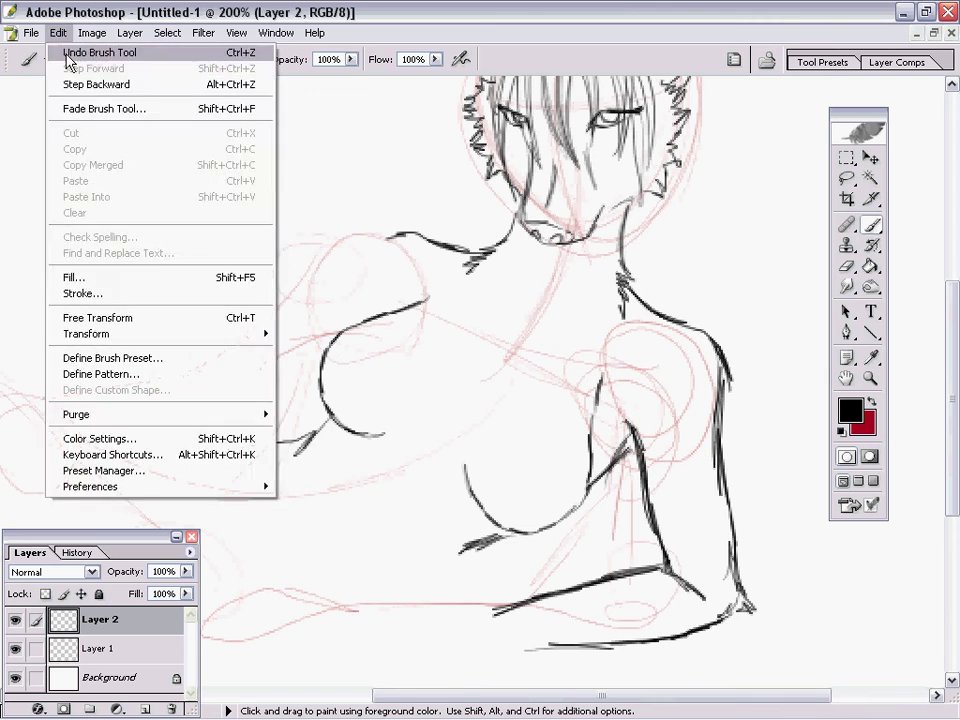
{"action": "left_click", "coordinate": [75, 49]}
- Sketch faint rib strokes on the torso and a waist line running left from under the chest
{"action": "left_click_drag", "start_coordinate": [334, 465], "coordinate": [271, 501]}
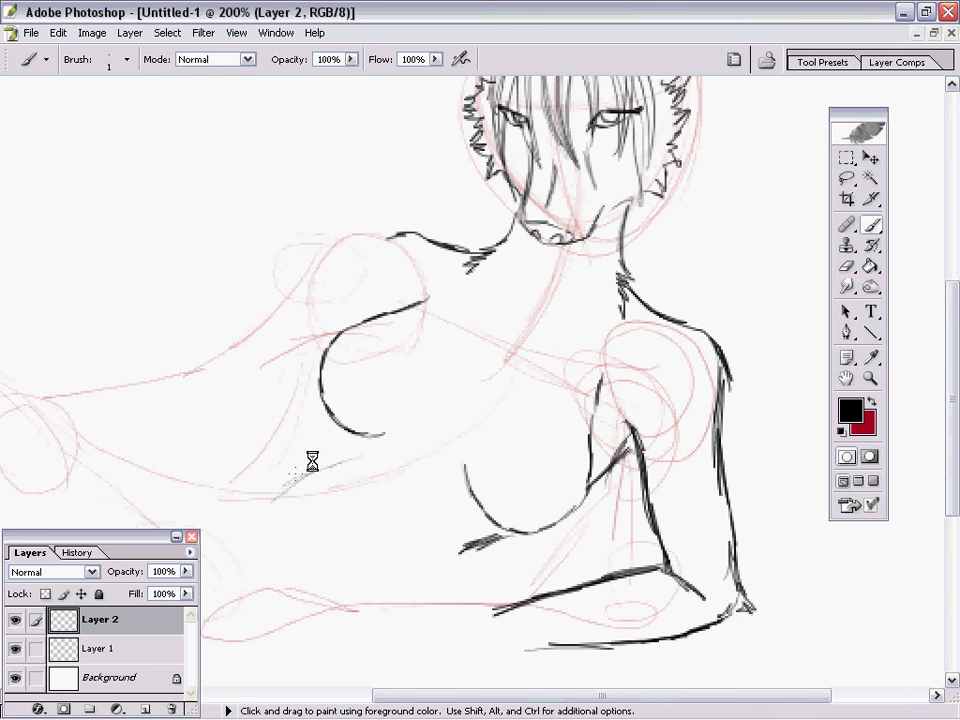
{"action": "mouse_move", "coordinate": [342, 428]}
{"action": "left_mouse_down"}
{"action": "mouse_move", "coordinate": [270, 439]}
{"action": "mouse_move", "coordinate": [253, 395]}
{"action": "mouse_move", "coordinate": [321, 408]}
{"action": "mouse_move", "coordinate": [296, 433]}
{"action": "mouse_move", "coordinate": [199, 433]}
{"action": "left_mouse_up"}
{"action": "left_click", "coordinate": [58, 32]}
{"action": "left_click", "coordinate": [75, 50]}
- Draw the outer arm line from the left shoulder down to the waist and extend the waist line, undoing the stray belly stroke
{"action": "left_click", "coordinate": [869, 378]}
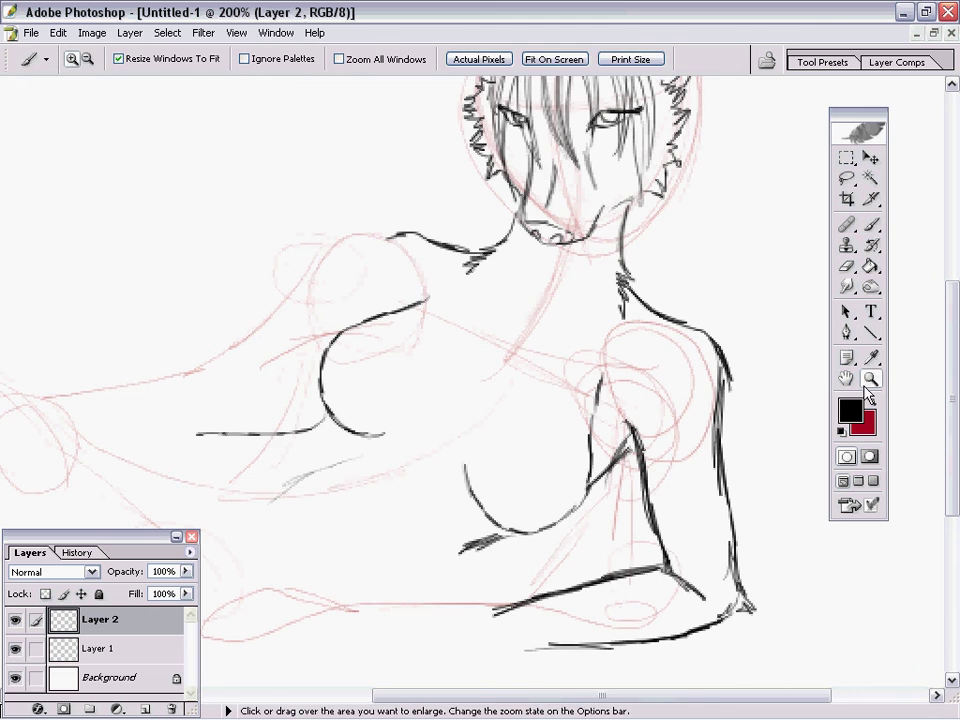
{"action": "right_click", "coordinate": [463, 437]}
{"action": "left_click", "coordinate": [491, 482]}
{"action": "left_click", "coordinate": [871, 225]}
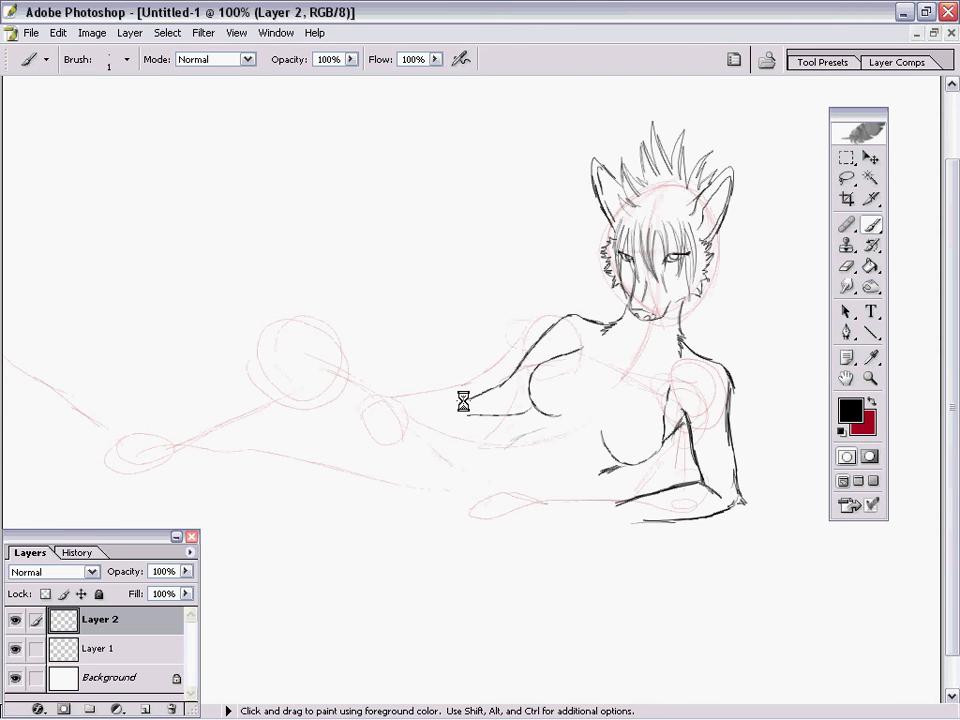
{"action": "mouse_move", "coordinate": [455, 403]}
{"action": "left_mouse_down"}
{"action": "mouse_move", "coordinate": [489, 377]}
{"action": "mouse_move", "coordinate": [520, 370]}
{"action": "left_mouse_up"}
{"action": "left_click_drag", "start_coordinate": [521, 417], "coordinate": [425, 403]}
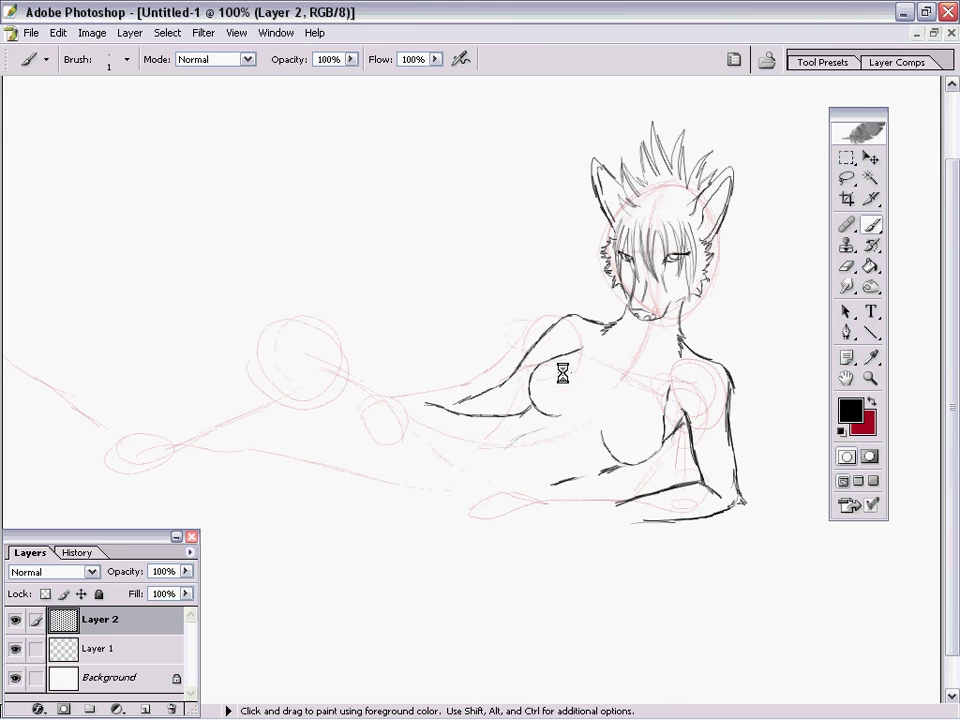
{"action": "left_click", "coordinate": [58, 32]}
{"action": "left_click", "coordinate": [62, 53]}
- Save the drawing as mewww in Photoshop format with Maximize compatibility enabled
{"action": "left_click", "coordinate": [31, 32]}
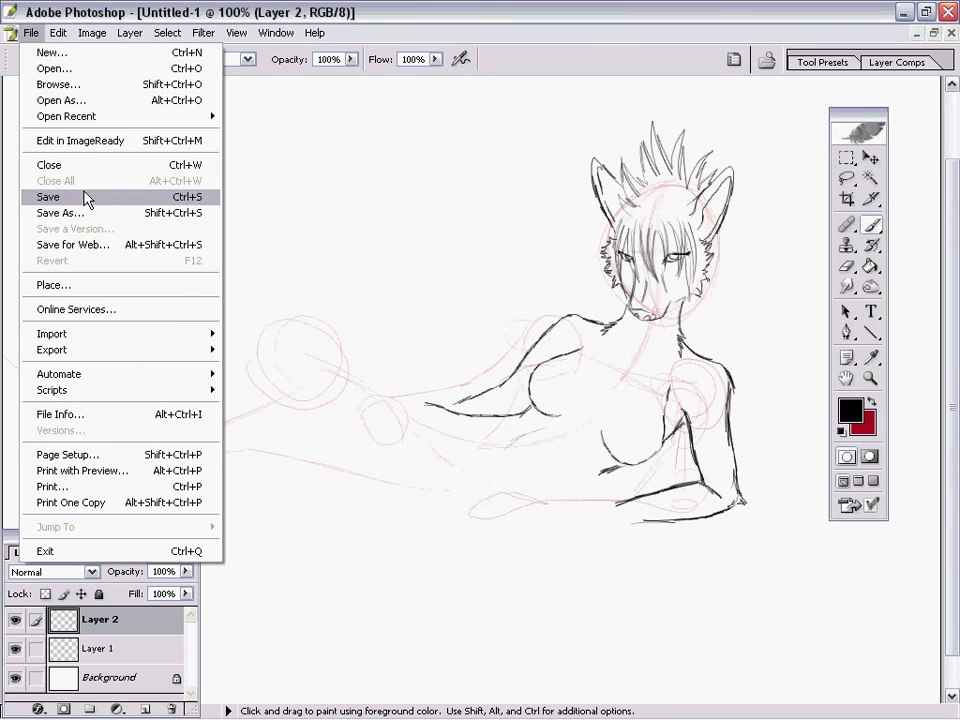
{"action": "left_click", "coordinate": [45, 195]}
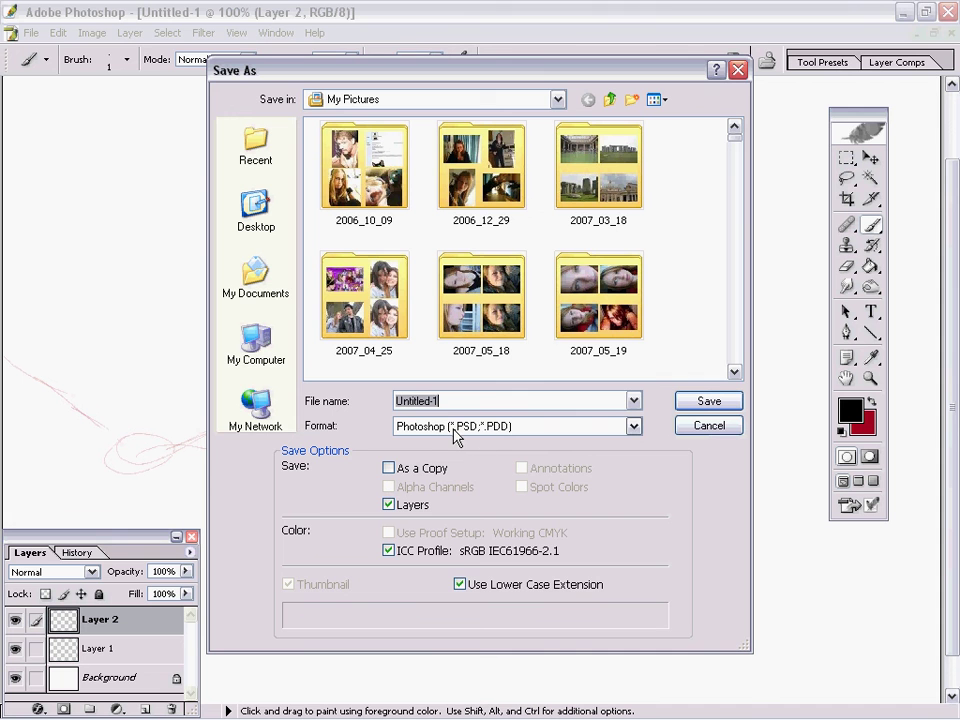
{"action": "type", "text": "meww"}
{"action": "key", "text": "Return"}
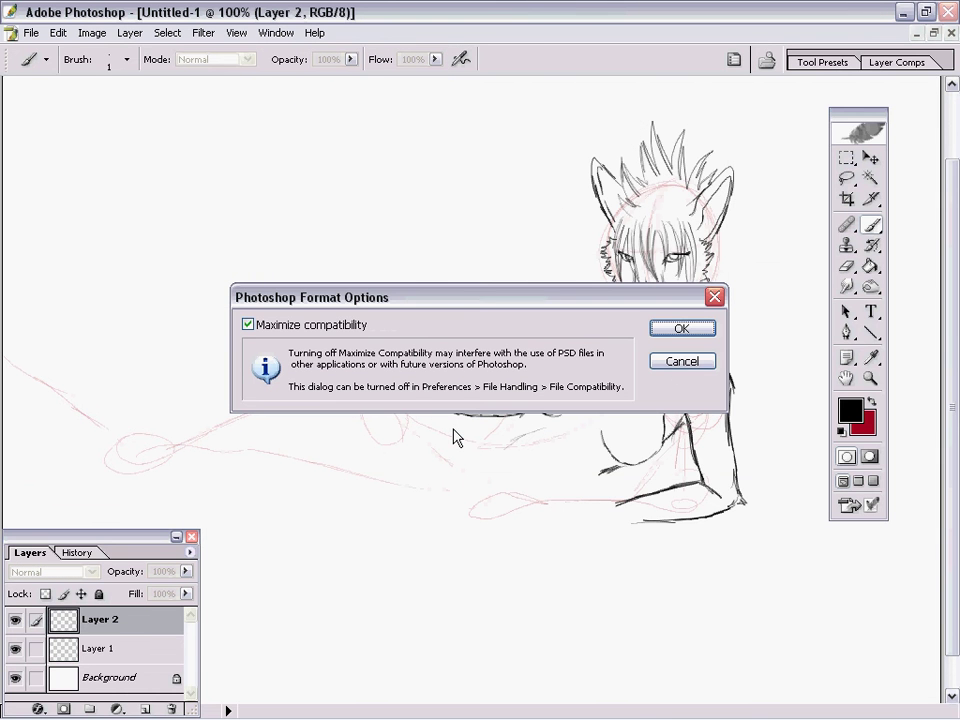
{"action": "left_click", "coordinate": [680, 332]}
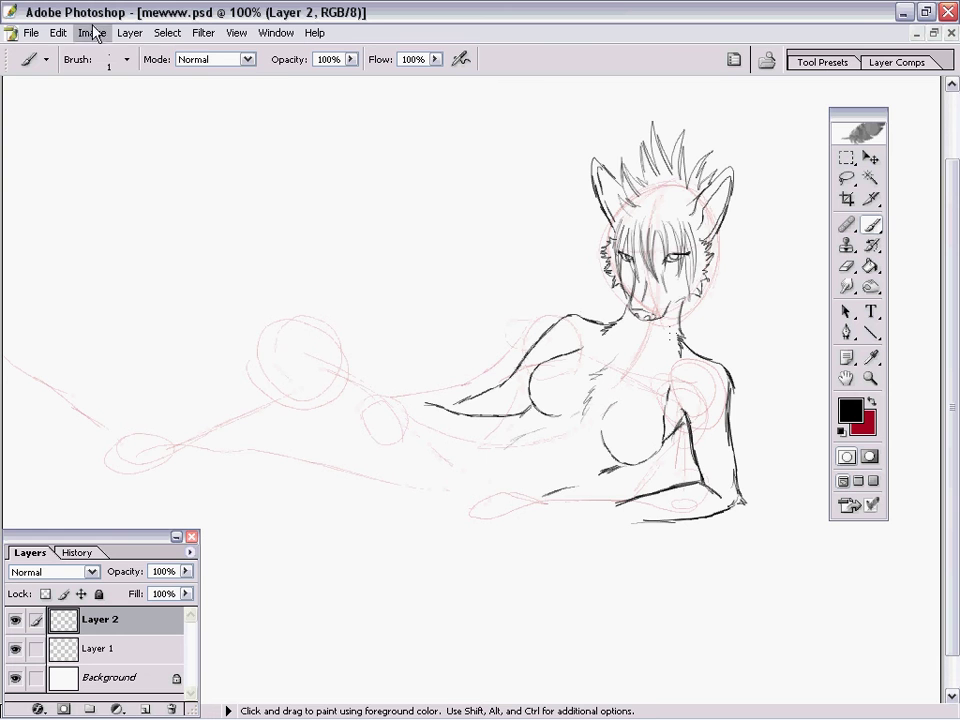
- Undo the last stroke below the chest and ink the hip contour from the waist along the top of the thigh, redoing it once
{"action": "left_click", "coordinate": [58, 33]}
{"action": "left_click", "coordinate": [62, 54]}
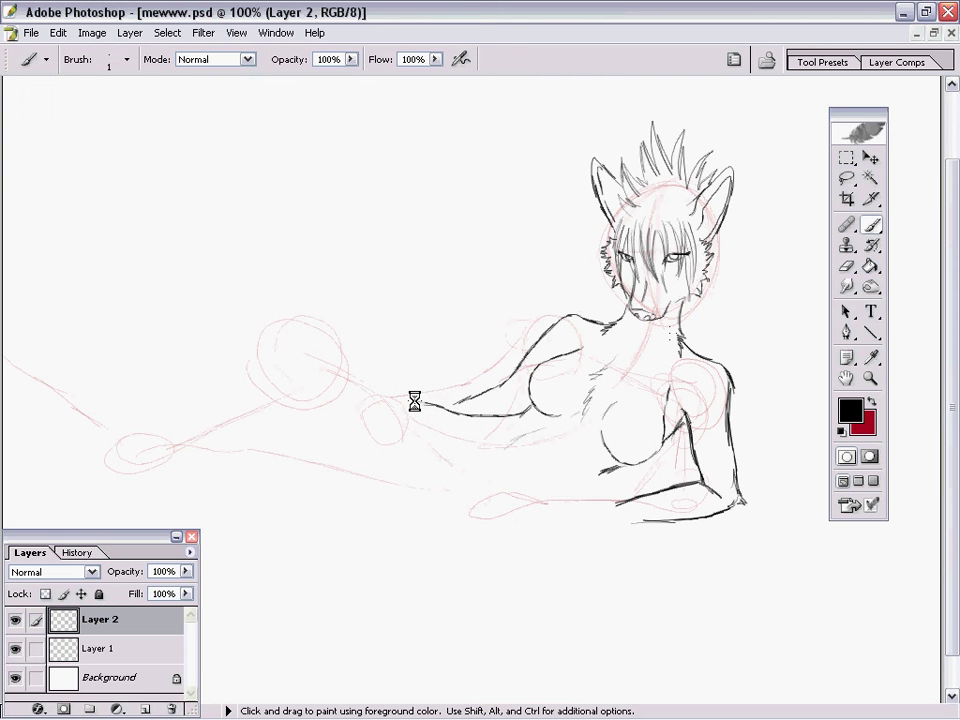
{"action": "left_click_drag", "start_coordinate": [414, 401], "coordinate": [376, 378]}
{"action": "left_click", "coordinate": [60, 32]}
{"action": "left_click", "coordinate": [80, 45]}
{"action": "mouse_move", "coordinate": [415, 398]}
{"action": "left_mouse_down"}
{"action": "mouse_move", "coordinate": [299, 392]}
{"action": "mouse_move", "coordinate": [287, 377]}
{"action": "mouse_move", "coordinate": [310, 368]}
{"action": "mouse_move", "coordinate": [350, 427]}
{"action": "mouse_move", "coordinate": [381, 391]}
{"action": "mouse_move", "coordinate": [328, 383]}
{"action": "mouse_move", "coordinate": [235, 428]}
{"action": "left_mouse_up"}
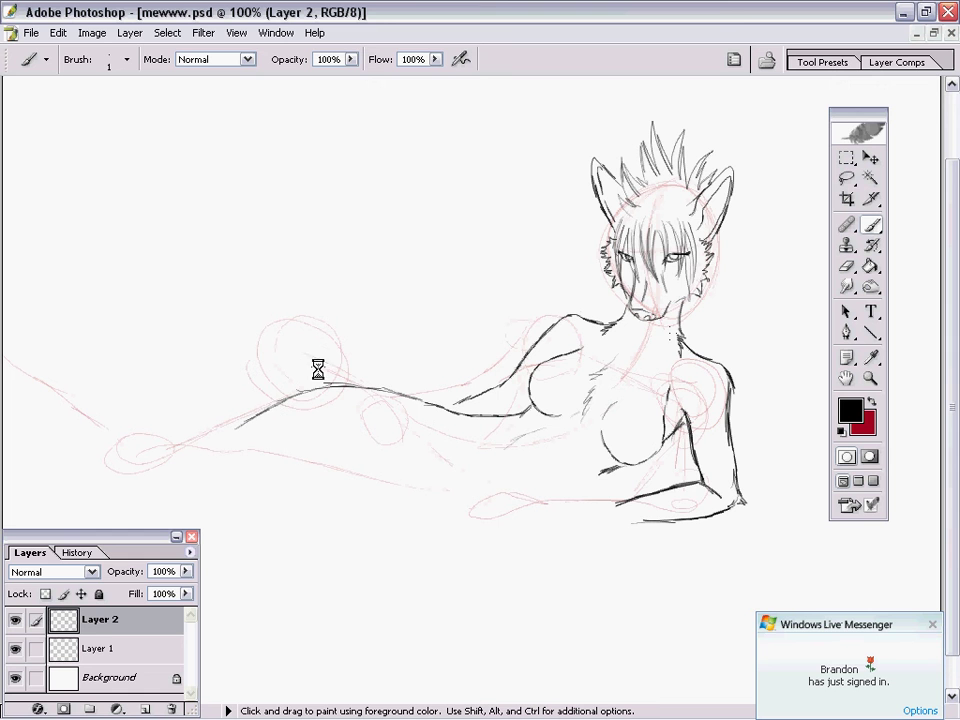
- On Layer 1, sketch a new red construction of the extended leg with hip and knee circles, thigh and shin, undoing the last stroke
{"action": "left_click", "coordinate": [47, 648]}
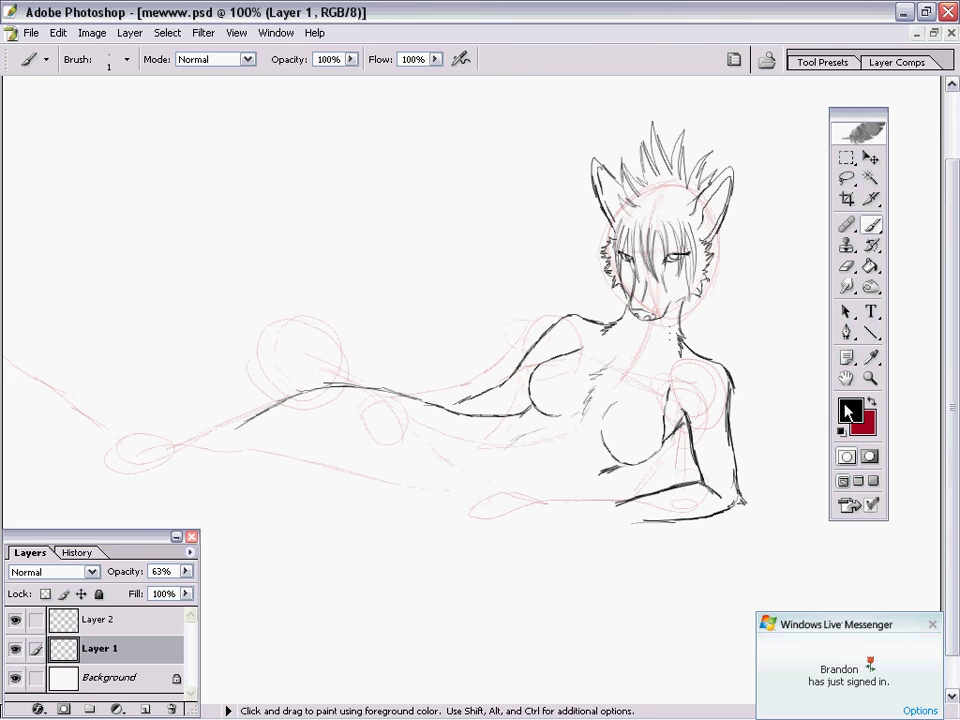
{"action": "key", "text": "x"}
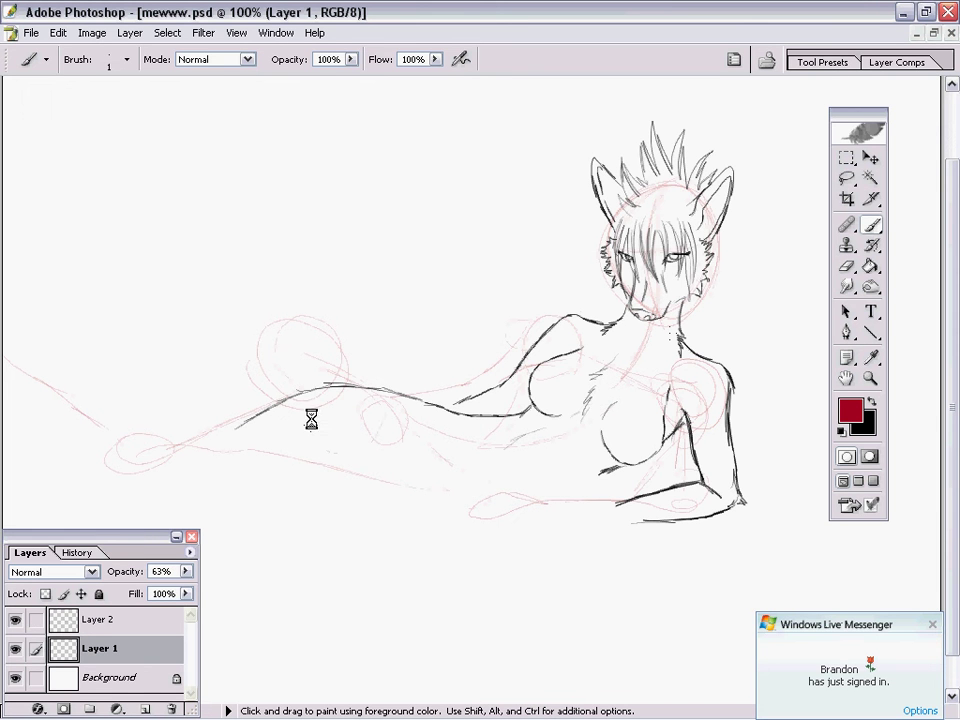
{"action": "mouse_move", "coordinate": [311, 418]}
{"action": "left_mouse_down"}
{"action": "mouse_move", "coordinate": [397, 410]}
{"action": "mouse_move", "coordinate": [384, 450]}
{"action": "mouse_move", "coordinate": [398, 427]}
{"action": "mouse_move", "coordinate": [339, 401]}
{"action": "mouse_move", "coordinate": [338, 423]}
{"action": "mouse_move", "coordinate": [242, 456]}
{"action": "mouse_move", "coordinate": [307, 440]}
{"action": "mouse_move", "coordinate": [209, 462]}
{"action": "mouse_move", "coordinate": [289, 436]}
{"action": "mouse_move", "coordinate": [138, 490]}
{"action": "mouse_move", "coordinate": [151, 492]}
{"action": "mouse_move", "coordinate": [181, 465]}
{"action": "mouse_move", "coordinate": [117, 434]}
{"action": "mouse_move", "coordinate": [161, 470]}
{"action": "mouse_move", "coordinate": [155, 422]}
{"action": "mouse_move", "coordinate": [35, 360]}
{"action": "mouse_move", "coordinate": [32, 392]}
{"action": "mouse_move", "coordinate": [74, 434]}
{"action": "mouse_move", "coordinate": [45, 409]}
{"action": "mouse_move", "coordinate": [146, 495]}
{"action": "mouse_move", "coordinate": [139, 482]}
{"action": "mouse_move", "coordinate": [190, 499]}
{"action": "mouse_move", "coordinate": [160, 494]}
{"action": "mouse_move", "coordinate": [311, 485]}
{"action": "mouse_move", "coordinate": [298, 482]}
{"action": "mouse_move", "coordinate": [376, 490]}
{"action": "left_mouse_up"}
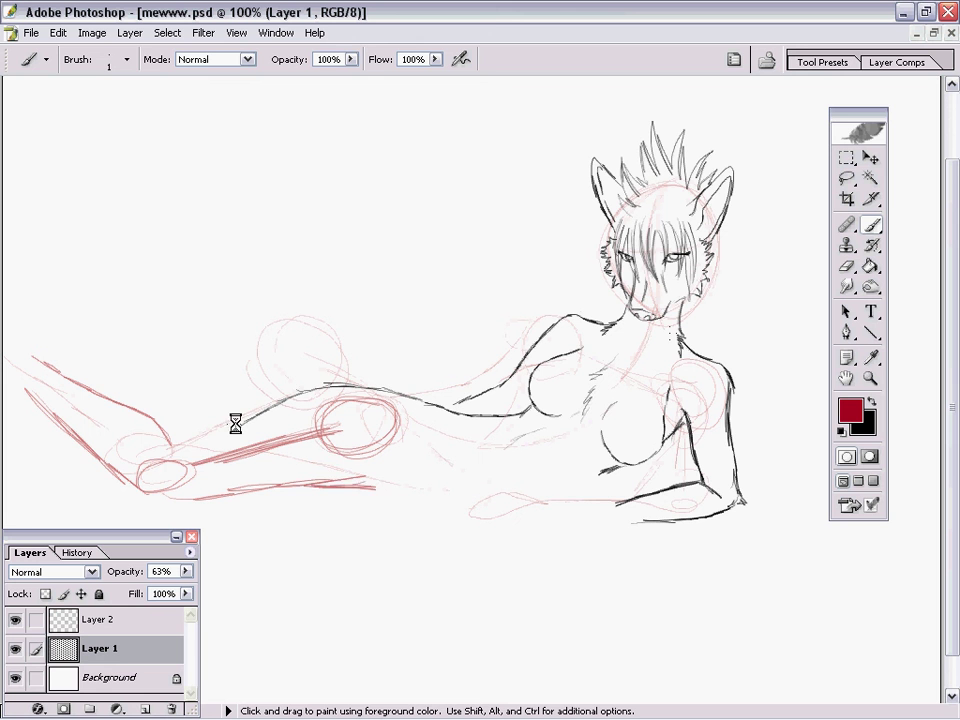
{"action": "left_click_drag", "start_coordinate": [236, 424], "coordinate": [200, 436]}
{"action": "mouse_move", "coordinate": [369, 485]}
{"action": "left_mouse_down"}
{"action": "mouse_move", "coordinate": [461, 462]}
{"action": "mouse_move", "coordinate": [405, 480]}
{"action": "mouse_move", "coordinate": [457, 497]}
{"action": "left_mouse_up"}
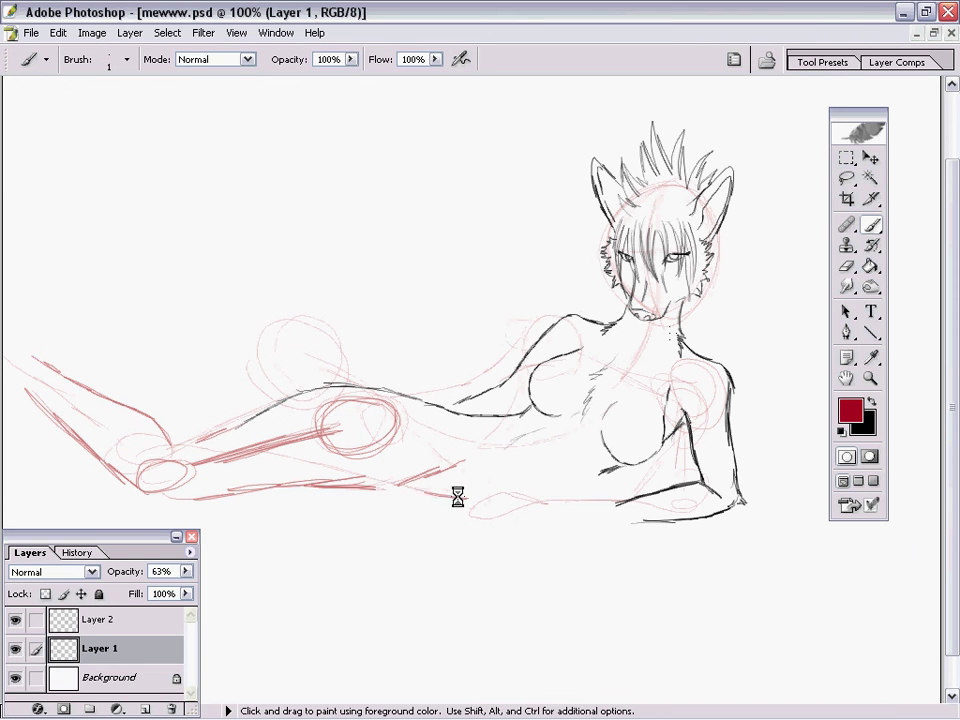
{"action": "left_click", "coordinate": [58, 32]}
{"action": "left_click", "coordinate": [56, 51]}
{"action": "mouse_move", "coordinate": [508, 516]}
{"action": "left_mouse_down"}
{"action": "mouse_move", "coordinate": [568, 485]}
{"action": "mouse_move", "coordinate": [404, 581]}
{"action": "mouse_move", "coordinate": [283, 517]}
{"action": "left_mouse_up"}
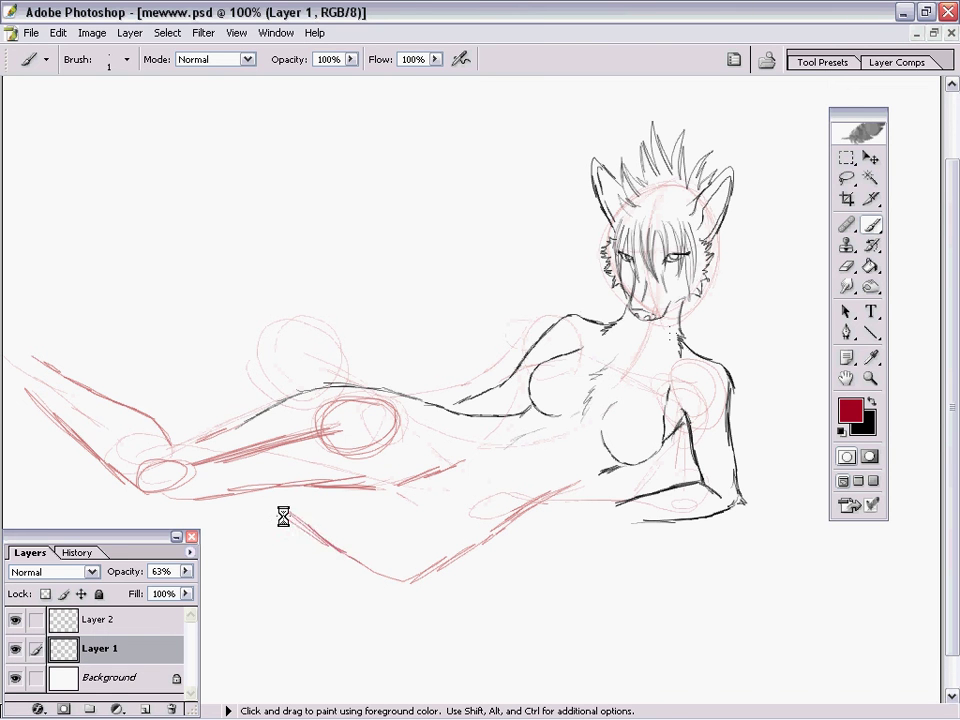
{"action": "left_click", "coordinate": [58, 32]}
{"action": "left_click", "coordinate": [62, 56]}
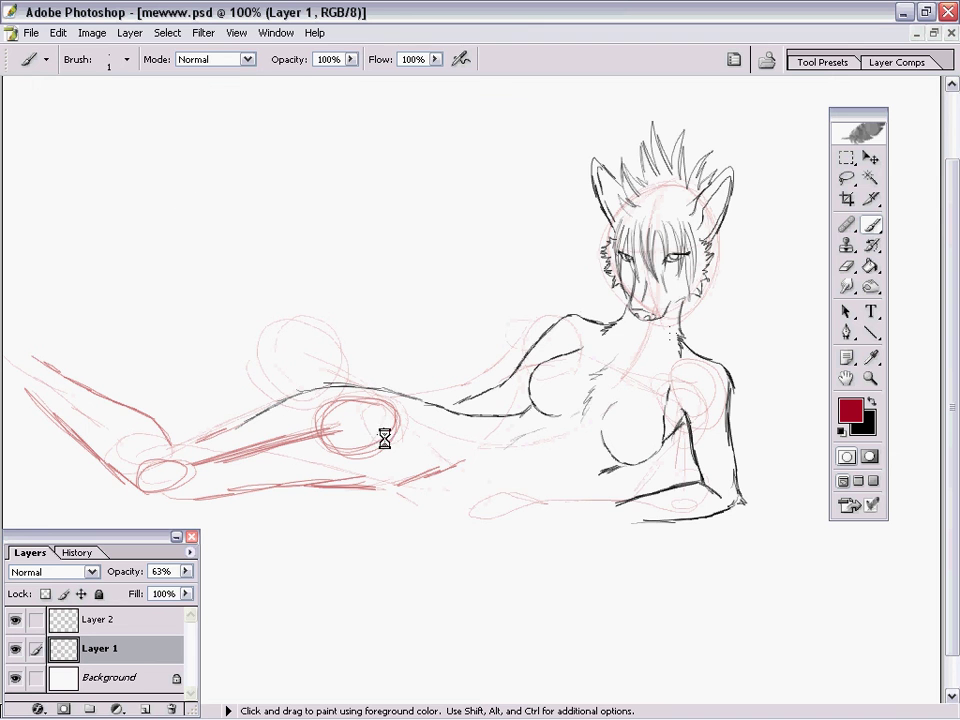
- Sketch the red construction of the bent front limb, with a circle at its joint and lines joining it to the thigh and torso
{"action": "mouse_move", "coordinate": [482, 479]}
{"action": "left_mouse_down"}
{"action": "mouse_move", "coordinate": [559, 542]}
{"action": "mouse_move", "coordinate": [506, 561]}
{"action": "mouse_move", "coordinate": [448, 564]}
{"action": "mouse_move", "coordinate": [490, 570]}
{"action": "left_mouse_up"}
{"action": "mouse_move", "coordinate": [518, 486]}
{"action": "left_mouse_down"}
{"action": "mouse_move", "coordinate": [555, 538]}
{"action": "mouse_move", "coordinate": [506, 500]}
{"action": "mouse_move", "coordinate": [563, 549]}
{"action": "mouse_move", "coordinate": [545, 581]}
{"action": "mouse_move", "coordinate": [554, 545]}
{"action": "mouse_move", "coordinate": [506, 570]}
{"action": "left_mouse_up"}
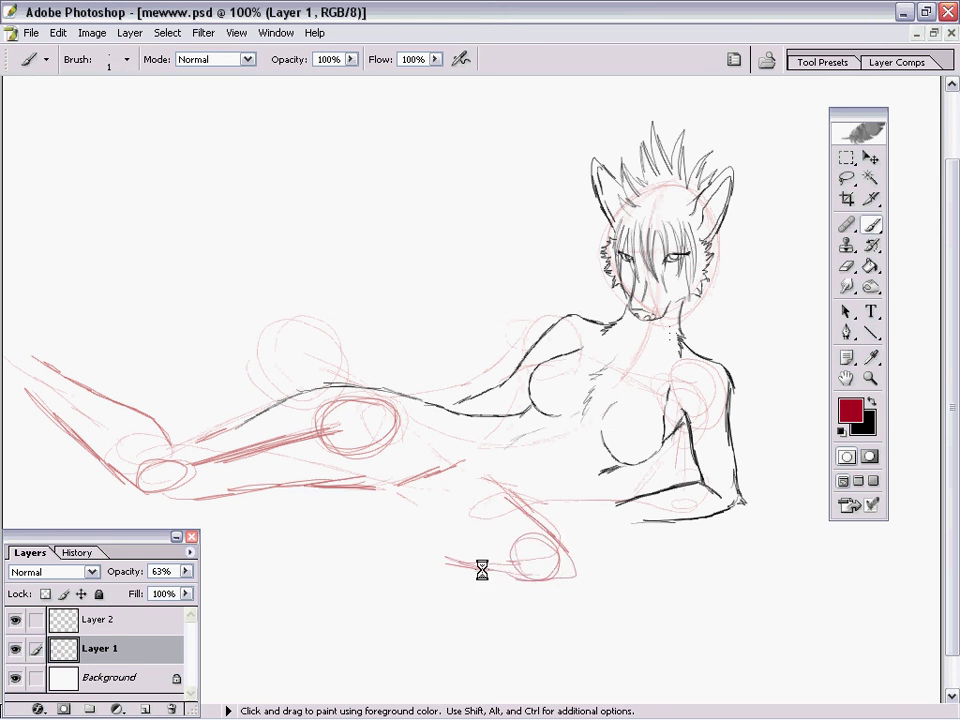
{"action": "left_click_drag", "start_coordinate": [460, 498], "coordinate": [396, 489]}
{"action": "mouse_move", "coordinate": [447, 560]}
{"action": "left_mouse_down"}
{"action": "mouse_move", "coordinate": [393, 537]}
{"action": "mouse_move", "coordinate": [405, 533]}
{"action": "mouse_move", "coordinate": [312, 491]}
{"action": "left_mouse_up"}
{"action": "mouse_move", "coordinate": [526, 536]}
{"action": "left_mouse_down"}
{"action": "mouse_move", "coordinate": [534, 499]}
{"action": "mouse_move", "coordinate": [553, 540]}
{"action": "mouse_move", "coordinate": [542, 501]}
{"action": "mouse_move", "coordinate": [546, 512]}
{"action": "mouse_move", "coordinate": [603, 481]}
{"action": "left_mouse_up"}
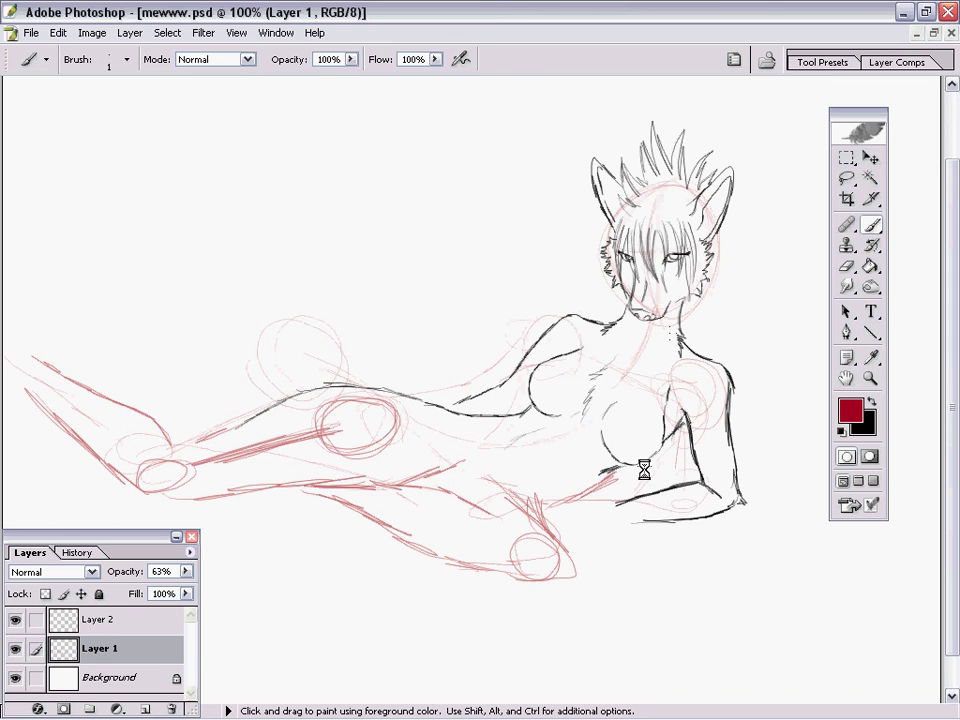
- On Layer 2, erase the old black contour running over the hip and along the top of the thigh
{"action": "left_click", "coordinate": [84, 620]}
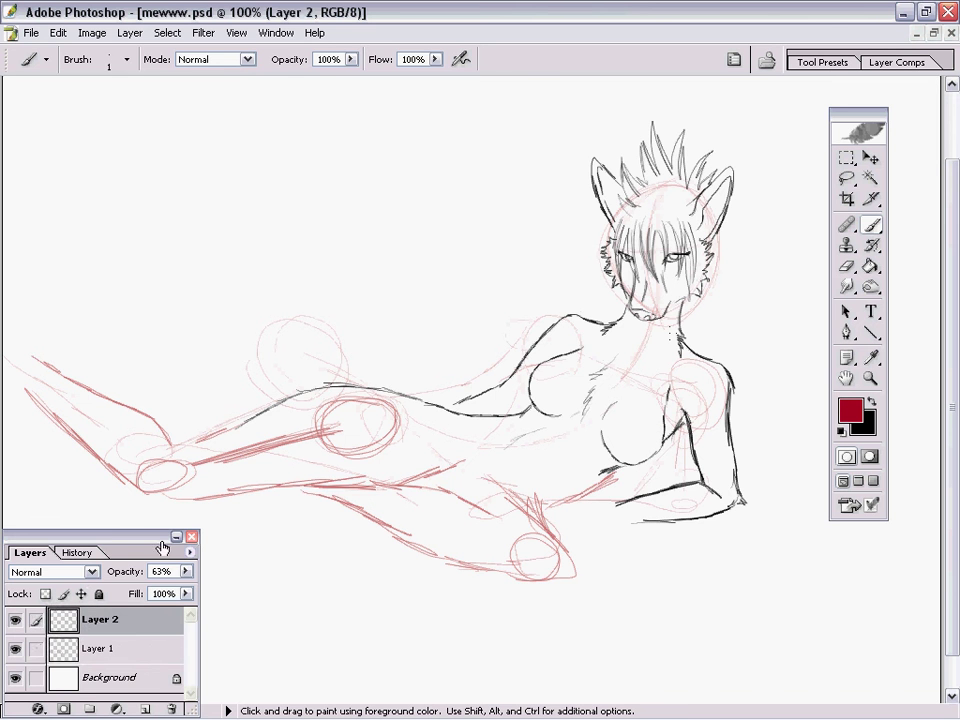
{"action": "left_click", "coordinate": [868, 268]}
{"action": "left_click", "coordinate": [847, 267]}
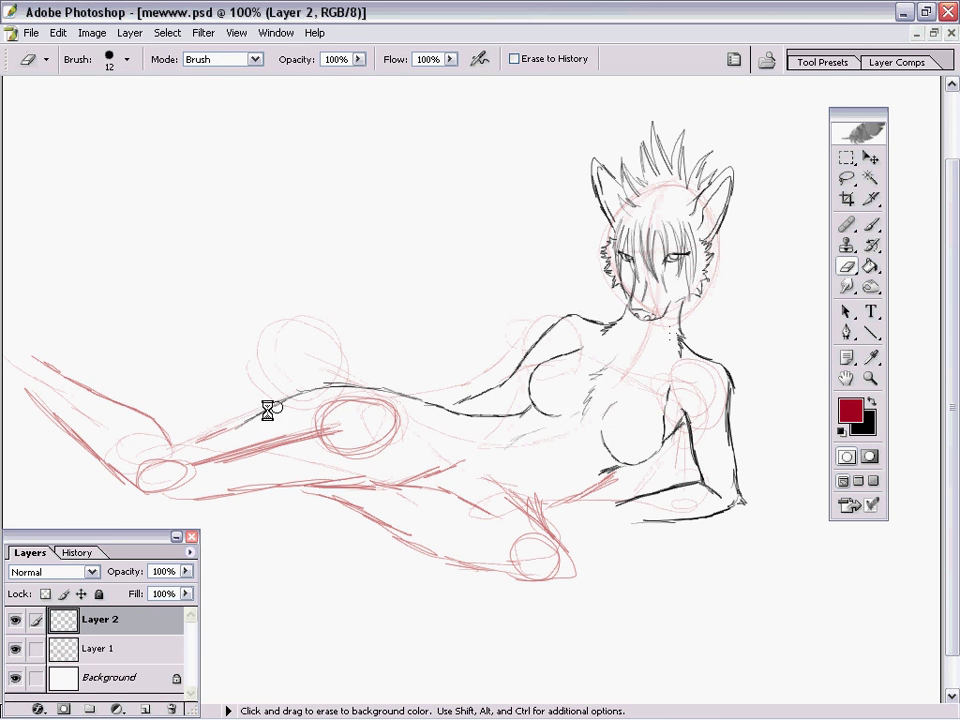
{"action": "left_click_drag", "start_coordinate": [268, 409], "coordinate": [231, 432]}
{"action": "left_click_drag", "start_coordinate": [305, 386], "coordinate": [405, 399]}
- Undo the red stroke at the waist, switch to black, and ink the new hip curve and the underside of the extended thigh
{"action": "left_click", "coordinate": [869, 227]}
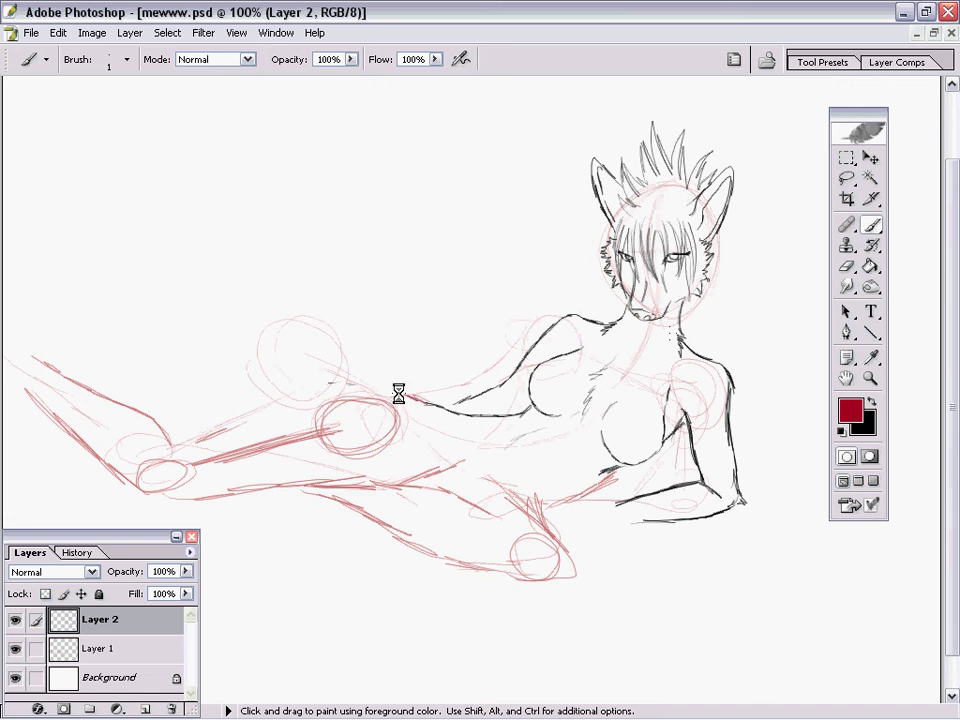
{"action": "left_click", "coordinate": [58, 32]}
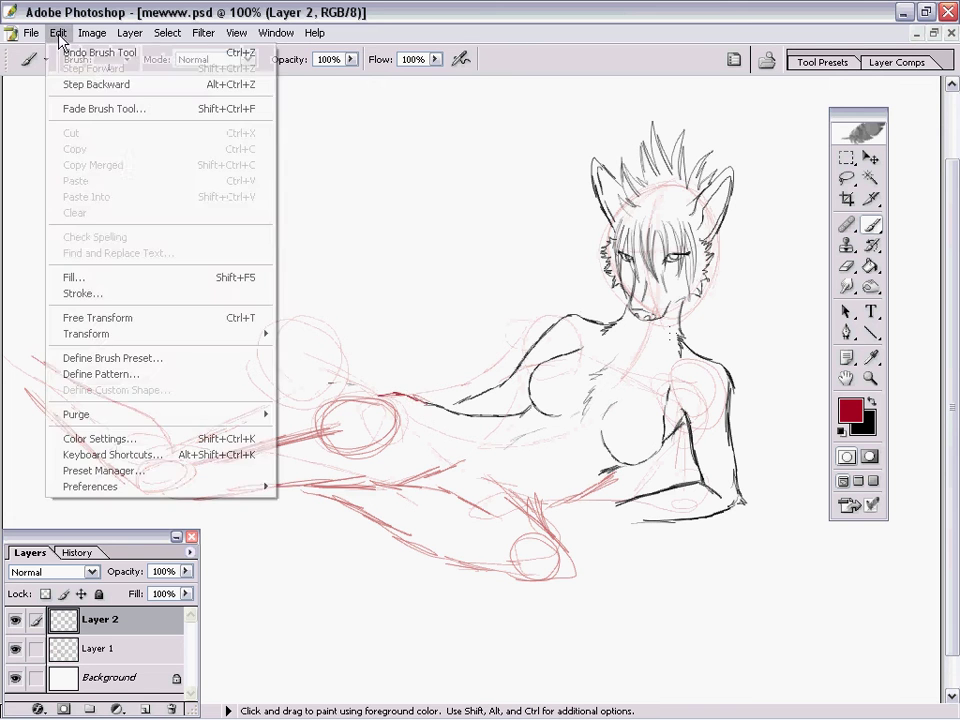
{"action": "left_click", "coordinate": [80, 52]}
{"action": "key", "text": "x"}
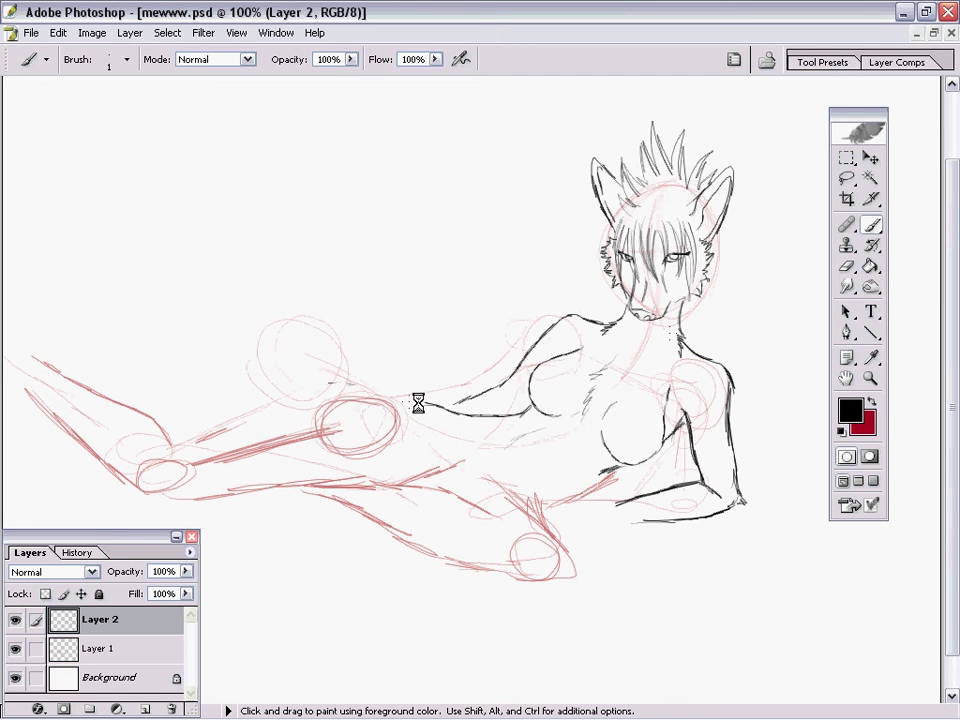
{"action": "mouse_move", "coordinate": [413, 400]}
{"action": "left_mouse_down"}
{"action": "mouse_move", "coordinate": [354, 403]}
{"action": "mouse_move", "coordinate": [322, 424]}
{"action": "left_mouse_up"}
{"action": "mouse_move", "coordinate": [456, 467]}
{"action": "left_mouse_down"}
{"action": "mouse_move", "coordinate": [398, 484]}
{"action": "mouse_move", "coordinate": [410, 482]}
{"action": "mouse_move", "coordinate": [250, 487]}
{"action": "left_mouse_up"}
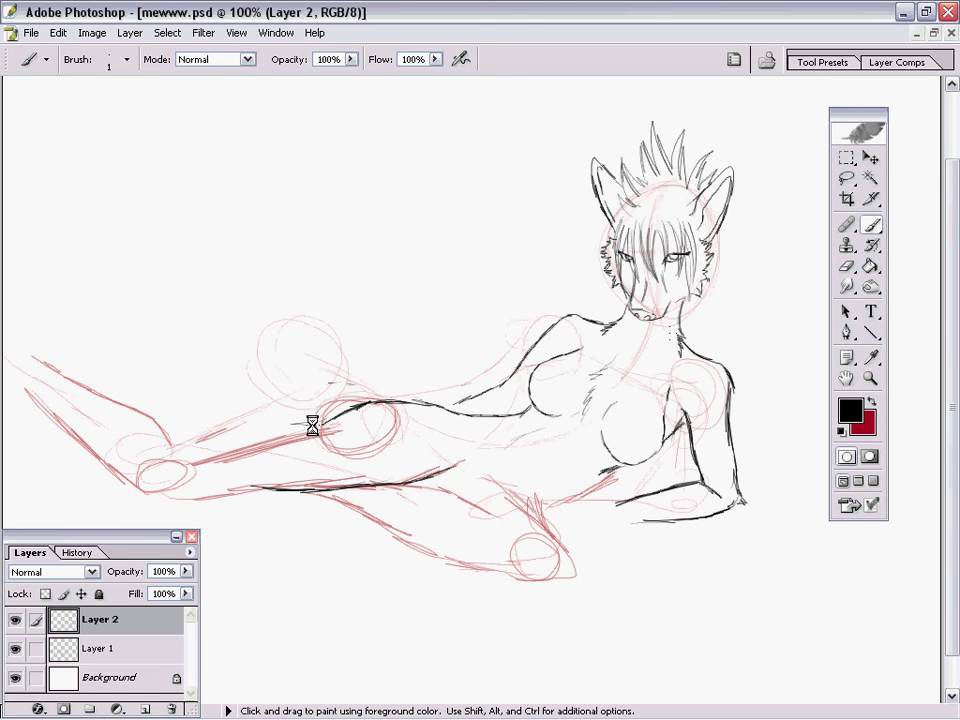
- Ink the rest of the extended leg in black, continuing both thigh contours around the knee and along both edges of the shin
{"action": "left_click_drag", "start_coordinate": [319, 424], "coordinate": [199, 452]}
{"action": "left_click_drag", "start_coordinate": [228, 494], "coordinate": [177, 484]}
{"action": "mouse_move", "coordinate": [212, 448]}
{"action": "left_mouse_down"}
{"action": "mouse_move", "coordinate": [191, 422]}
{"action": "mouse_move", "coordinate": [107, 386]}
{"action": "mouse_move", "coordinate": [82, 390]}
{"action": "left_mouse_up"}
{"action": "mouse_move", "coordinate": [169, 495]}
{"action": "left_mouse_down"}
{"action": "mouse_move", "coordinate": [124, 440]}
{"action": "mouse_move", "coordinate": [168, 482]}
{"action": "mouse_move", "coordinate": [78, 403]}
{"action": "left_mouse_up"}
{"action": "left_click_drag", "start_coordinate": [150, 470], "coordinate": [77, 398]}
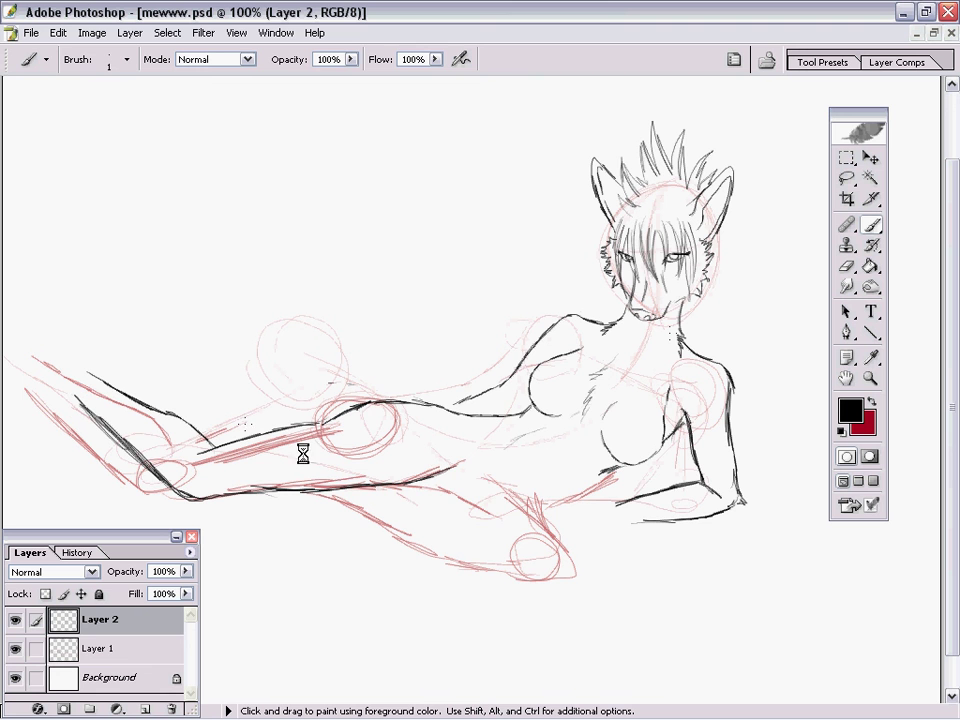
- Ink the bent front limb over its red construction, outlining the rounded joint, the inner edge and the long outer edge
{"action": "mouse_move", "coordinate": [517, 494]}
{"action": "left_mouse_down"}
{"action": "mouse_move", "coordinate": [543, 542]}
{"action": "mouse_move", "coordinate": [549, 582]}
{"action": "mouse_move", "coordinate": [519, 590]}
{"action": "left_mouse_up"}
{"action": "left_click_drag", "start_coordinate": [503, 530], "coordinate": [439, 484]}
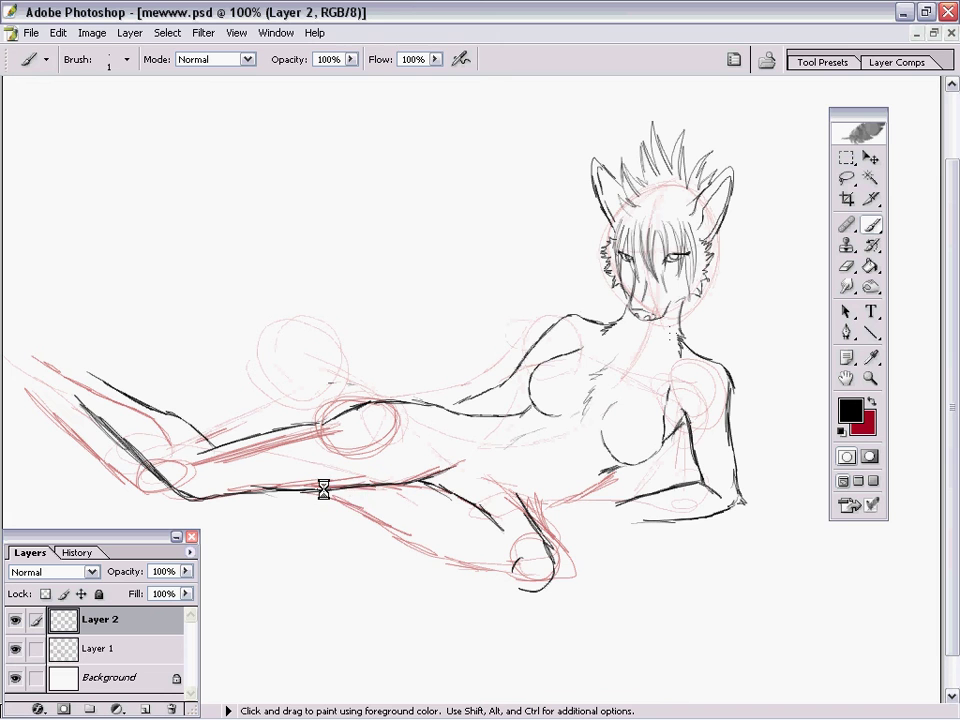
{"action": "mouse_move", "coordinate": [341, 495]}
{"action": "left_mouse_down"}
{"action": "mouse_move", "coordinate": [461, 574]}
{"action": "mouse_move", "coordinate": [532, 592]}
{"action": "left_mouse_up"}
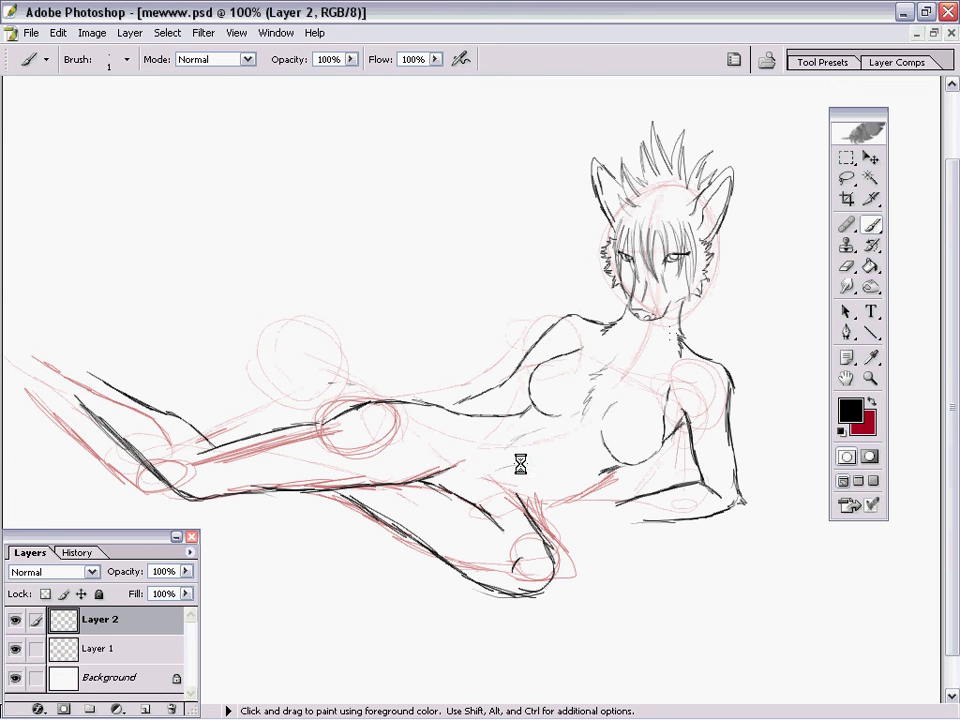
- Clean up and ink the torso's lower contour from the chest to the bent limb, and extend both forearm lines
{"action": "key", "text": "e"}
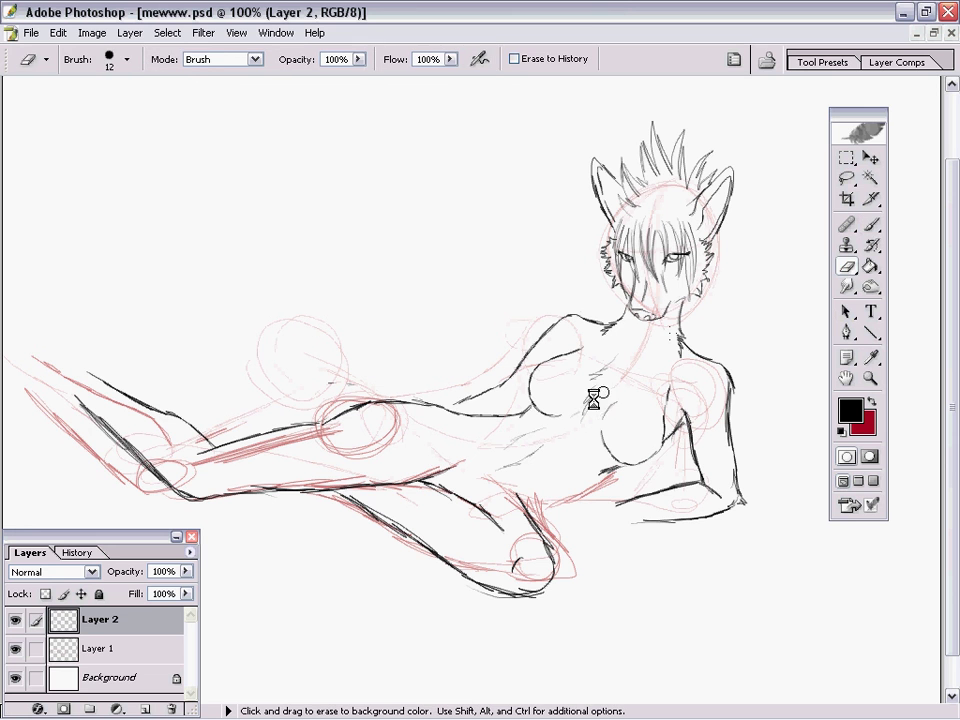
{"action": "key", "text": "b"}
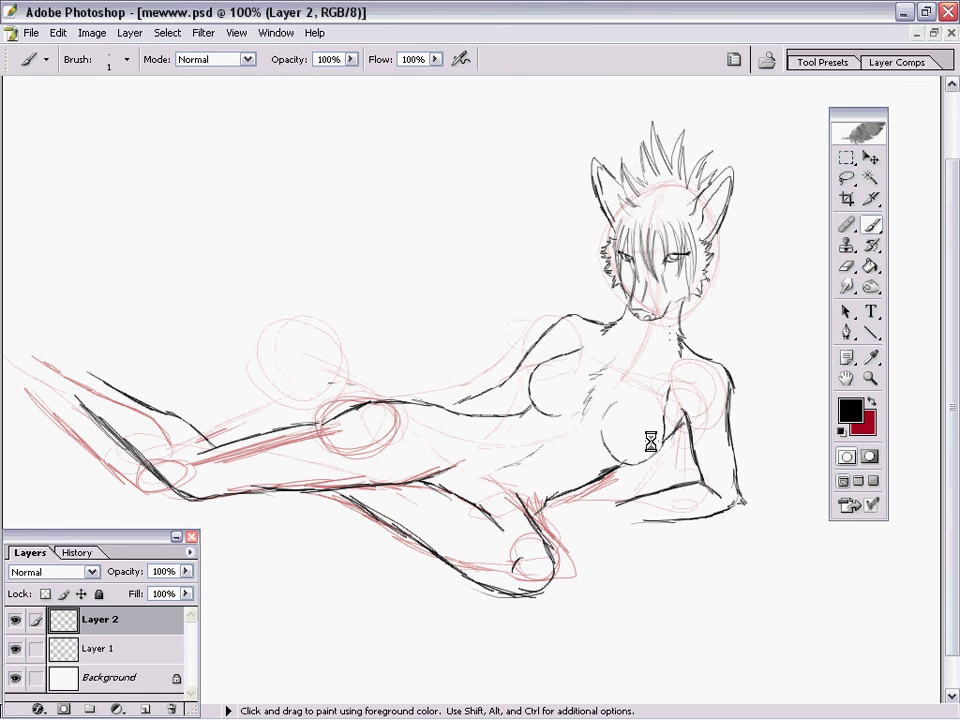
{"action": "left_click_drag", "start_coordinate": [620, 501], "coordinate": [579, 506]}
{"action": "left_click_drag", "start_coordinate": [642, 523], "coordinate": [597, 532]}
- Handwrite the note "I hate drawing hands." with an arrow pointing at the forearm's end, and undo the last stroke above the hip
{"action": "mouse_move", "coordinate": [656, 600]}
{"action": "left_mouse_down"}
{"action": "mouse_move", "coordinate": [711, 589]}
{"action": "mouse_move", "coordinate": [716, 574]}
{"action": "mouse_move", "coordinate": [760, 578]}
{"action": "left_mouse_up"}
{"action": "mouse_move", "coordinate": [668, 628]}
{"action": "left_mouse_down"}
{"action": "mouse_move", "coordinate": [723, 624]}
{"action": "mouse_move", "coordinate": [731, 609]}
{"action": "mouse_move", "coordinate": [790, 650]}
{"action": "left_mouse_up"}
{"action": "mouse_move", "coordinate": [716, 652]}
{"action": "left_mouse_down"}
{"action": "mouse_move", "coordinate": [739, 678]}
{"action": "mouse_move", "coordinate": [767, 681]}
{"action": "mouse_move", "coordinate": [843, 656]}
{"action": "left_mouse_up"}
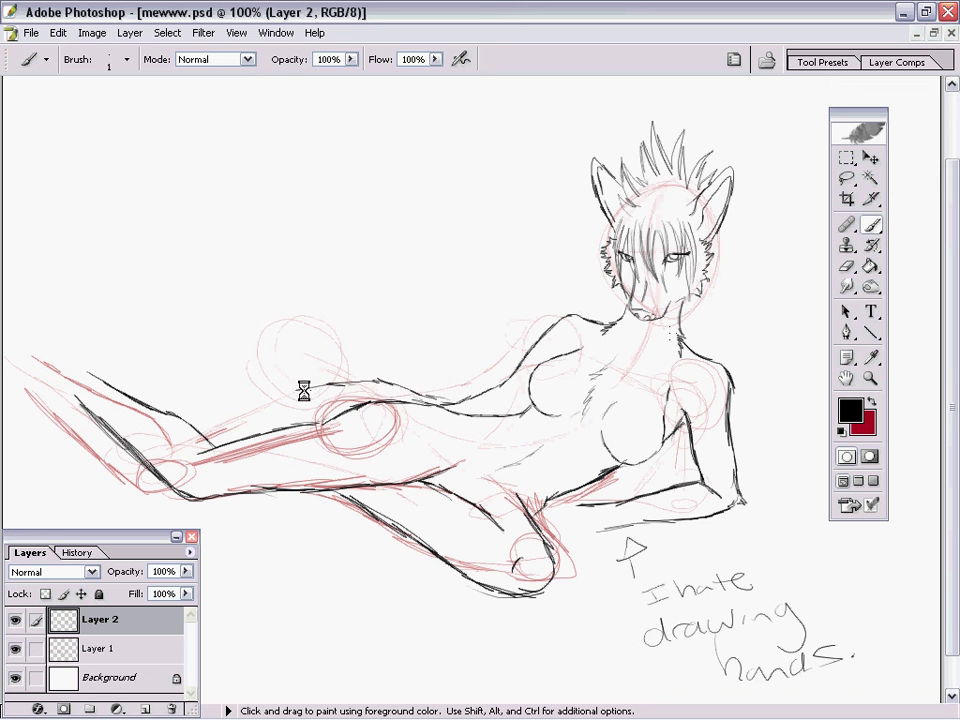
{"action": "left_click", "coordinate": [57, 33]}
{"action": "left_click", "coordinate": [52, 40]}
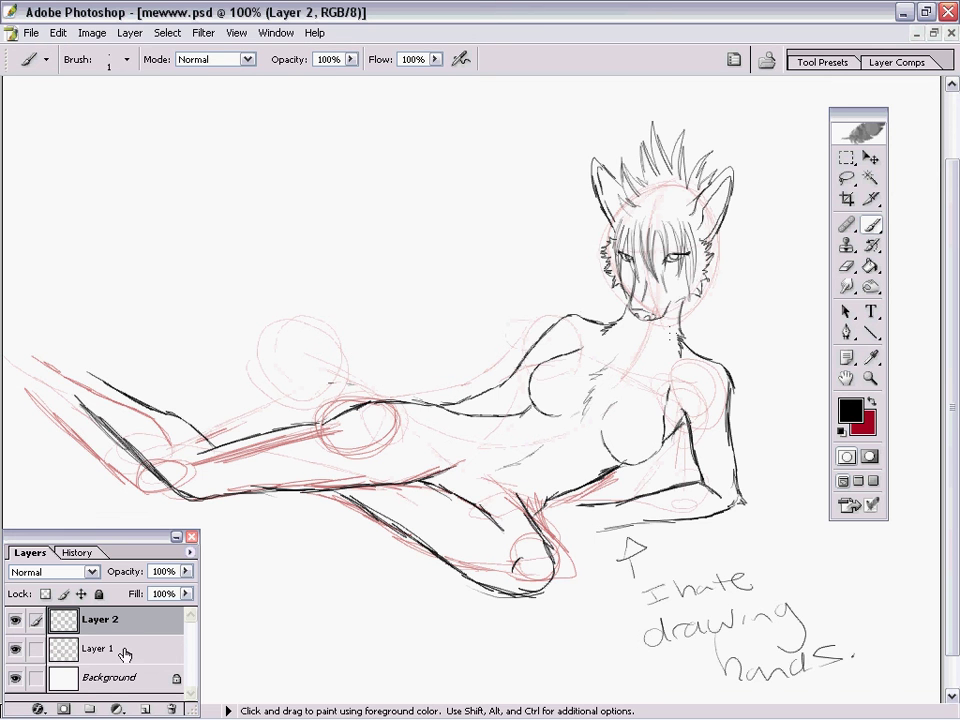
- Make Layer 1 the active layer and save the drawing
{"action": "left_click", "coordinate": [100, 648]}
{"action": "left_click", "coordinate": [30, 33]}
{"action": "left_click", "coordinate": [60, 198]}
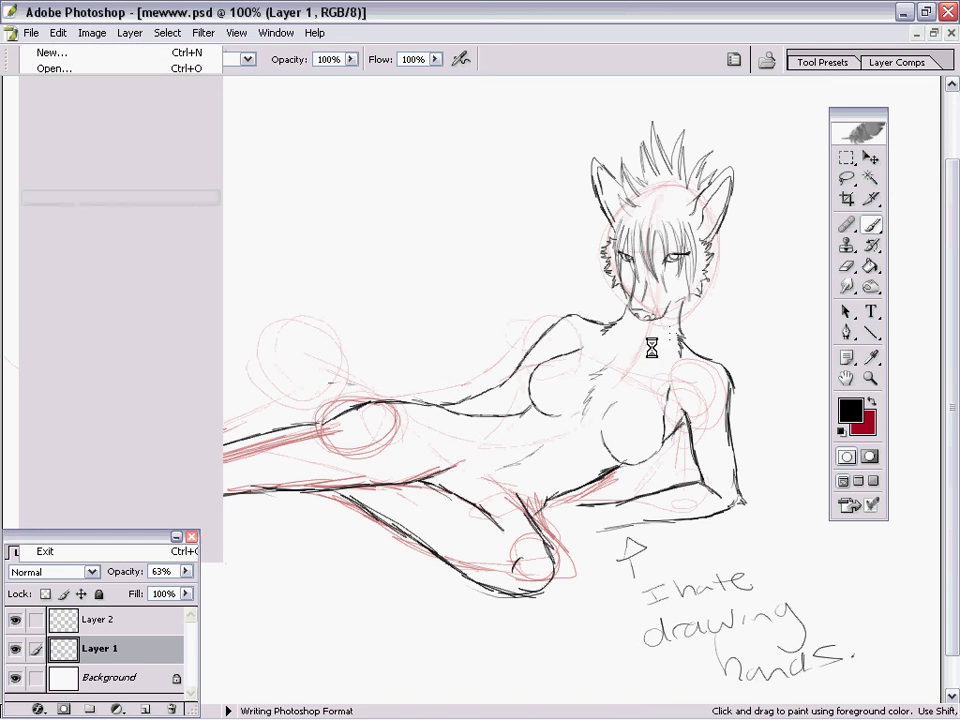
- Sketch a long bushy tail in red on Layer 1, running from the lower back behind the extended leg and down past the knee
{"action": "key", "text": "x"}
{"action": "mouse_move", "coordinate": [411, 412]}
{"action": "left_mouse_down"}
{"action": "mouse_move", "coordinate": [421, 378]}
{"action": "mouse_move", "coordinate": [386, 361]}
{"action": "mouse_move", "coordinate": [372, 371]}
{"action": "mouse_move", "coordinate": [207, 383]}
{"action": "mouse_move", "coordinate": [139, 409]}
{"action": "mouse_move", "coordinate": [149, 437]}
{"action": "mouse_move", "coordinate": [113, 447]}
{"action": "mouse_move", "coordinate": [98, 485]}
{"action": "mouse_move", "coordinate": [56, 492]}
{"action": "mouse_move", "coordinate": [82, 522]}
{"action": "mouse_move", "coordinate": [110, 531]}
{"action": "mouse_move", "coordinate": [294, 482]}
{"action": "mouse_move", "coordinate": [624, 356]}
{"action": "mouse_move", "coordinate": [656, 326]}
{"action": "left_mouse_up"}
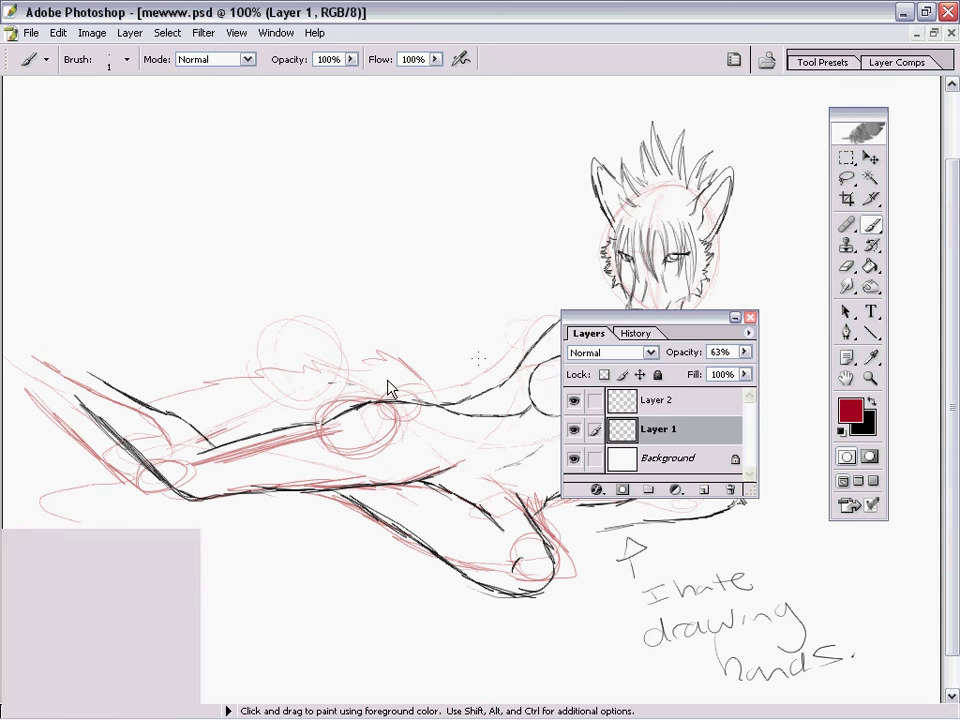
{"action": "mouse_move", "coordinate": [77, 516]}
{"action": "left_mouse_down"}
{"action": "mouse_move", "coordinate": [84, 558]}
{"action": "mouse_move", "coordinate": [48, 583]}
{"action": "mouse_move", "coordinate": [178, 601]}
{"action": "mouse_move", "coordinate": [157, 589]}
{"action": "mouse_move", "coordinate": [262, 573]}
{"action": "mouse_move", "coordinate": [175, 560]}
{"action": "mouse_move", "coordinate": [211, 547]}
{"action": "mouse_move", "coordinate": [157, 510]}
{"action": "left_mouse_up"}
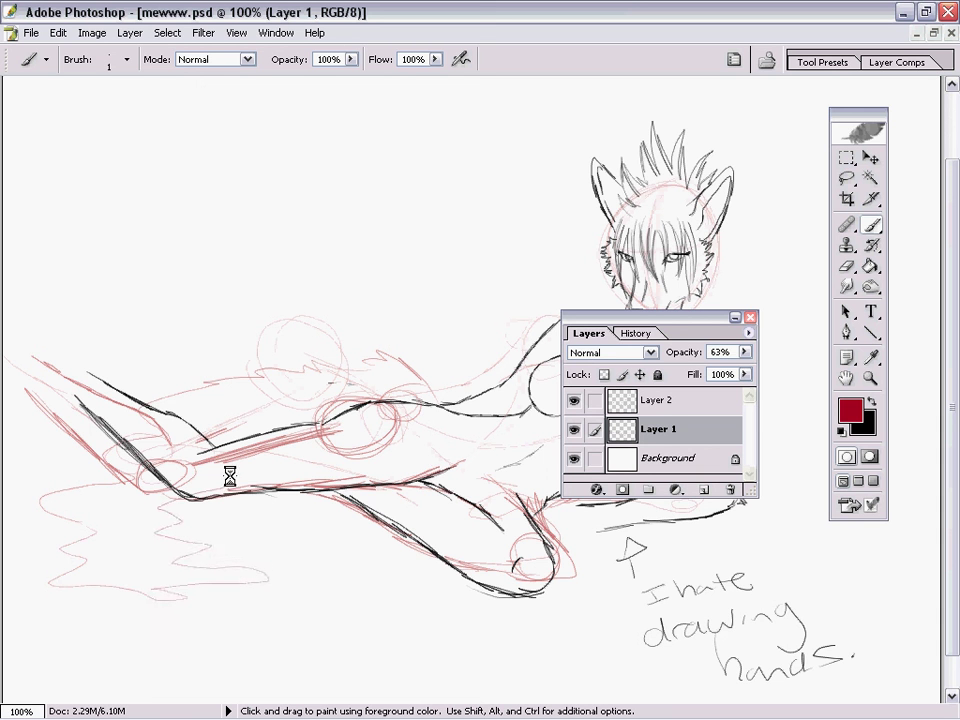
- Move the Layers palette clear of the figure and ink the tail's jagged fur outline in black on Layer 2
{"action": "left_click_drag", "start_coordinate": [638, 318], "coordinate": [238, 136]}
{"action": "left_click", "coordinate": [270, 220]}
{"action": "left_click", "coordinate": [873, 402]}
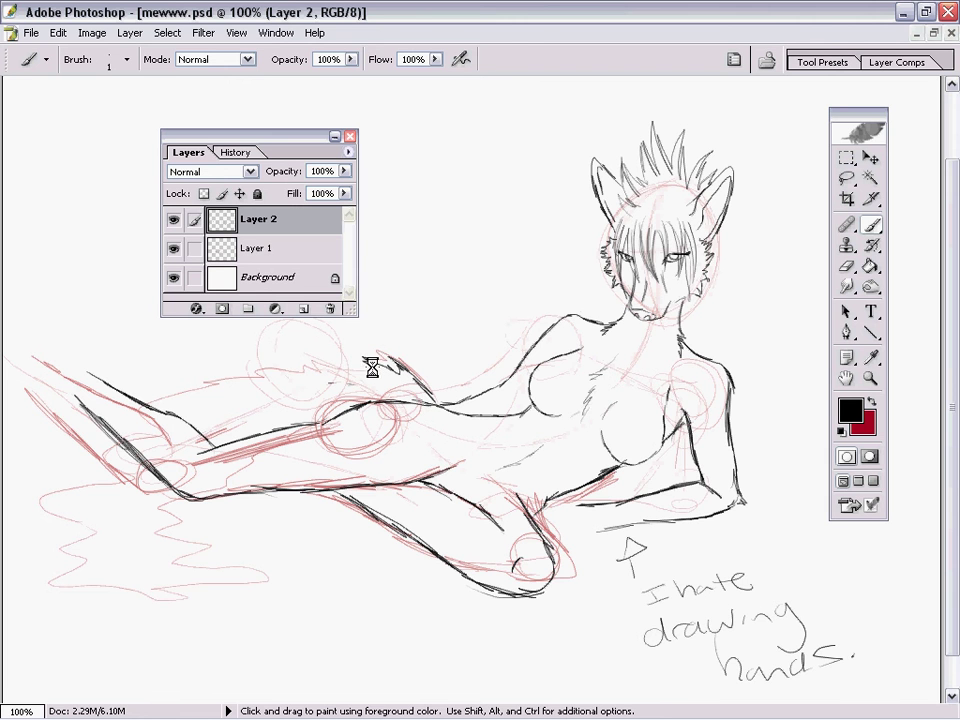
{"action": "mouse_move", "coordinate": [372, 367]}
{"action": "left_mouse_down"}
{"action": "mouse_move", "coordinate": [260, 367]}
{"action": "mouse_move", "coordinate": [272, 376]}
{"action": "mouse_move", "coordinate": [192, 387]}
{"action": "mouse_move", "coordinate": [156, 416]}
{"action": "mouse_move", "coordinate": [121, 469]}
{"action": "mouse_move", "coordinate": [64, 498]}
{"action": "mouse_move", "coordinate": [75, 501]}
{"action": "mouse_move", "coordinate": [80, 537]}
{"action": "mouse_move", "coordinate": [62, 563]}
{"action": "mouse_move", "coordinate": [135, 577]}
{"action": "mouse_move", "coordinate": [127, 584]}
{"action": "mouse_move", "coordinate": [300, 585]}
{"action": "mouse_move", "coordinate": [180, 566]}
{"action": "mouse_move", "coordinate": [193, 558]}
{"action": "mouse_move", "coordinate": [163, 550]}
{"action": "mouse_move", "coordinate": [146, 530]}
{"action": "mouse_move", "coordinate": [169, 521]}
{"action": "mouse_move", "coordinate": [162, 512]}
{"action": "mouse_move", "coordinate": [196, 512]}
{"action": "mouse_move", "coordinate": [231, 467]}
{"action": "left_mouse_up"}
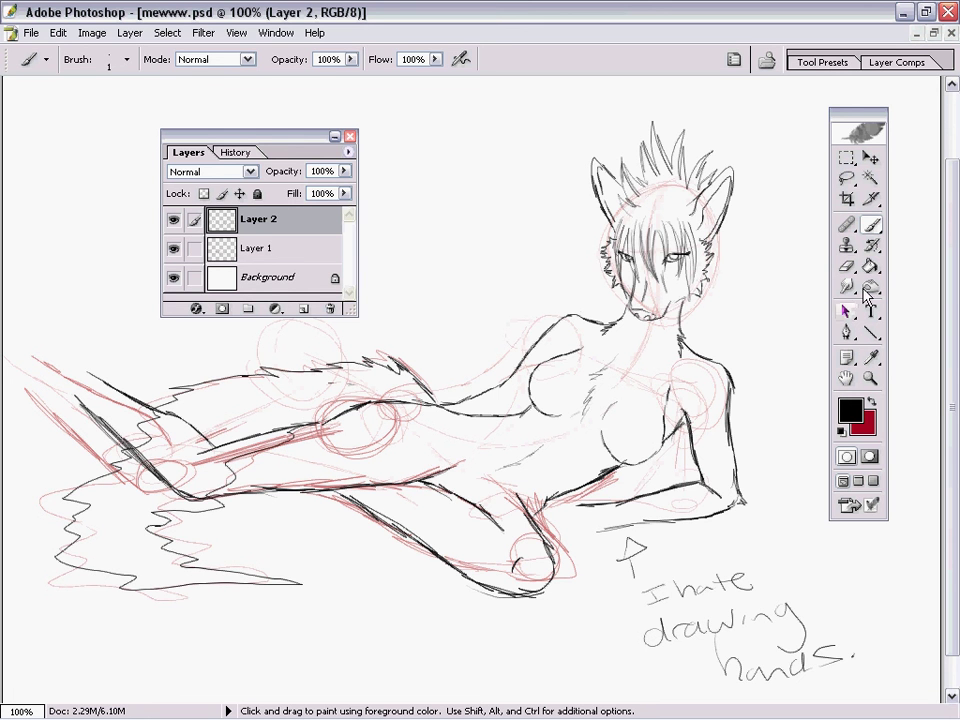
- Erase the black leg lines where the tail overlaps the thigh, knee and shin, and re-ink the knee's lower edge
{"action": "key", "text": "e"}
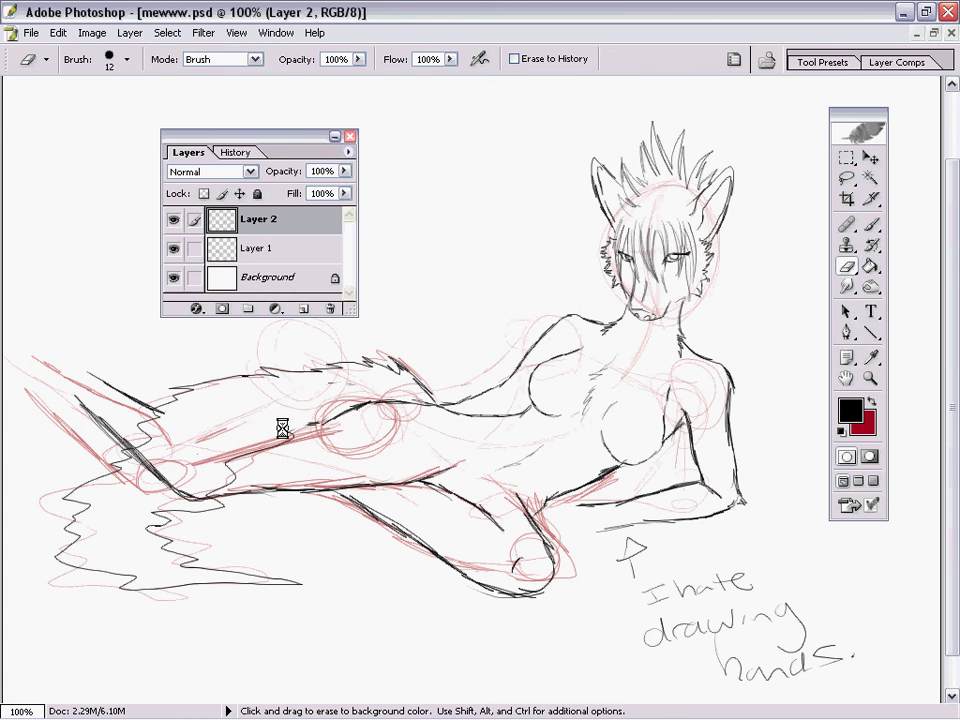
{"action": "mouse_move", "coordinate": [183, 494]}
{"action": "left_mouse_down"}
{"action": "mouse_move", "coordinate": [146, 470]}
{"action": "mouse_move", "coordinate": [183, 496]}
{"action": "left_mouse_up"}
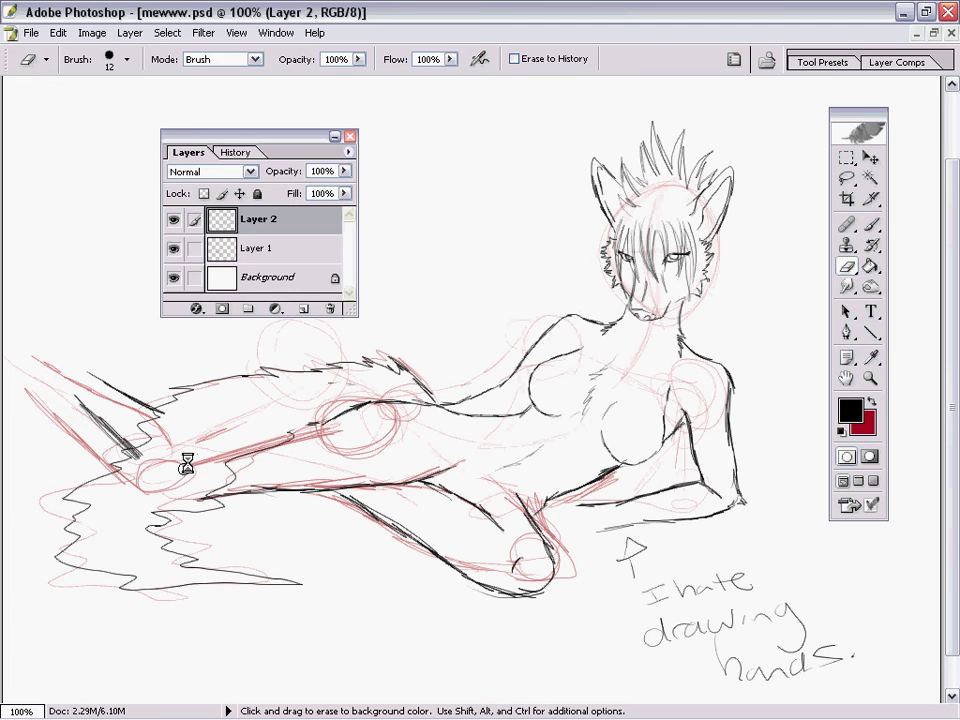
{"action": "key", "text": "b"}
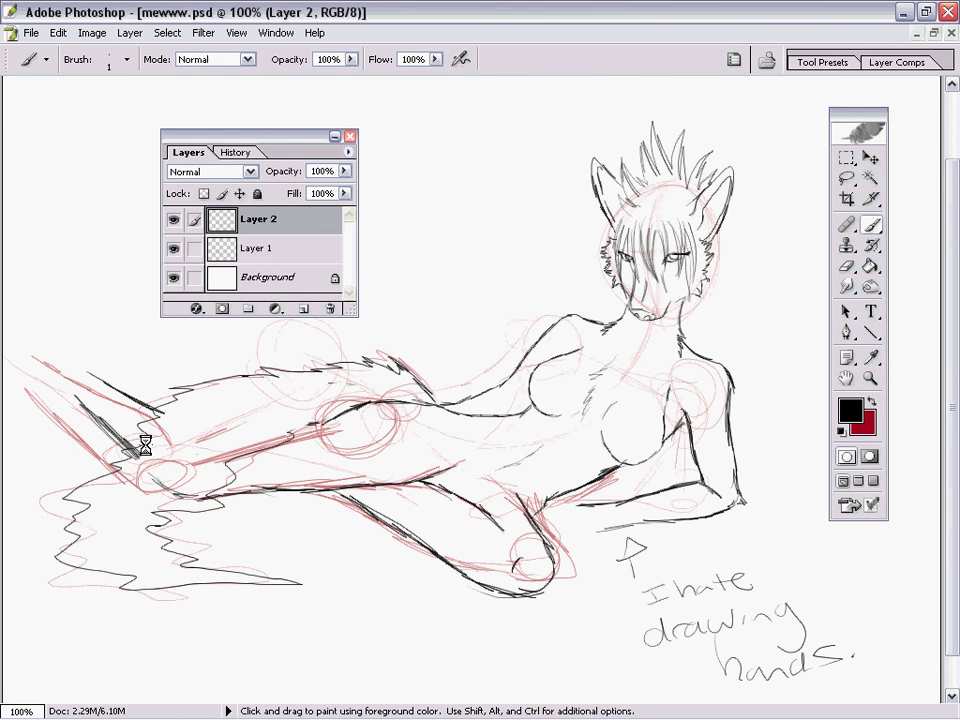
- Check the whole drawing at 50% zoom, return to 100%, and hide the red sketch on Layer 1
{"action": "left_click", "coordinate": [868, 379]}
{"action": "right_click", "coordinate": [439, 420]}
{"action": "left_click", "coordinate": [485, 499]}
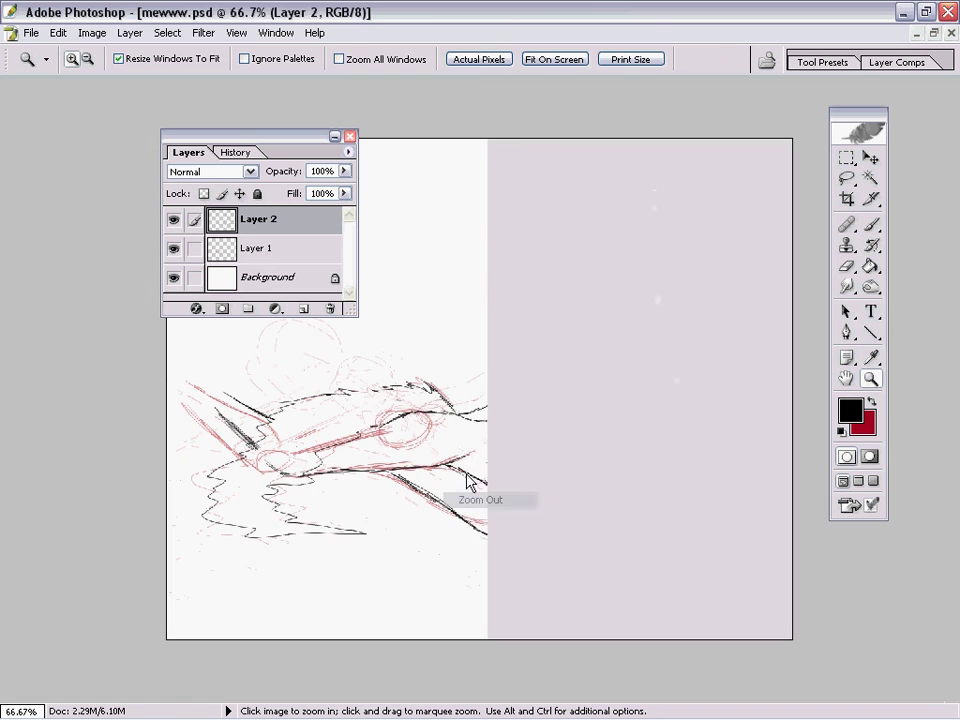
{"action": "right_click", "coordinate": [463, 440]}
{"action": "left_click", "coordinate": [495, 521]}
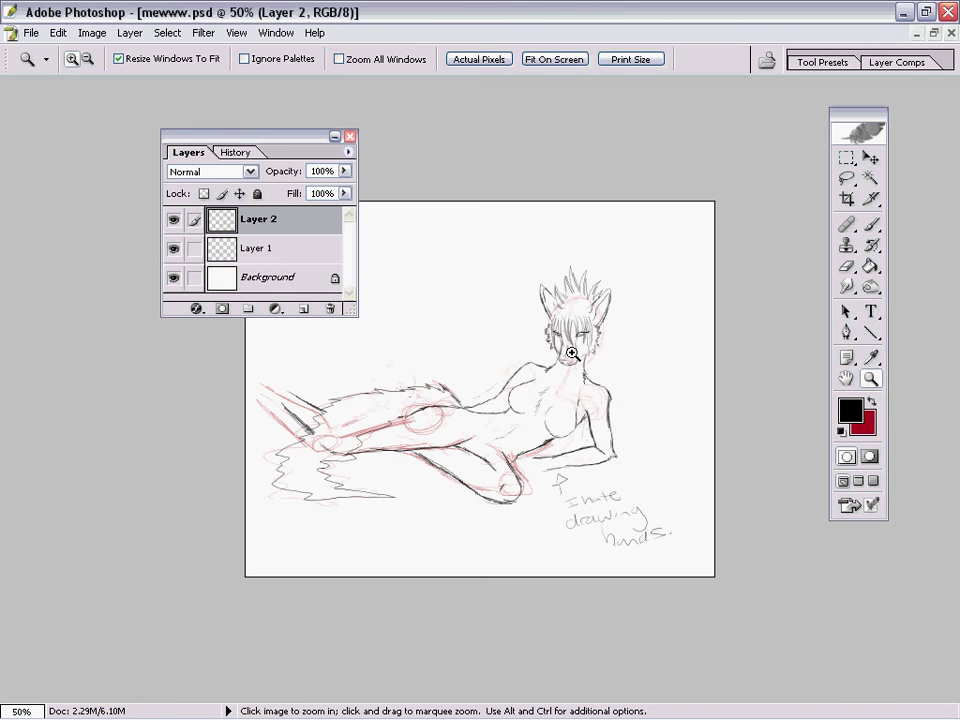
{"action": "right_click", "coordinate": [448, 428]}
{"action": "left_click", "coordinate": [476, 455]}
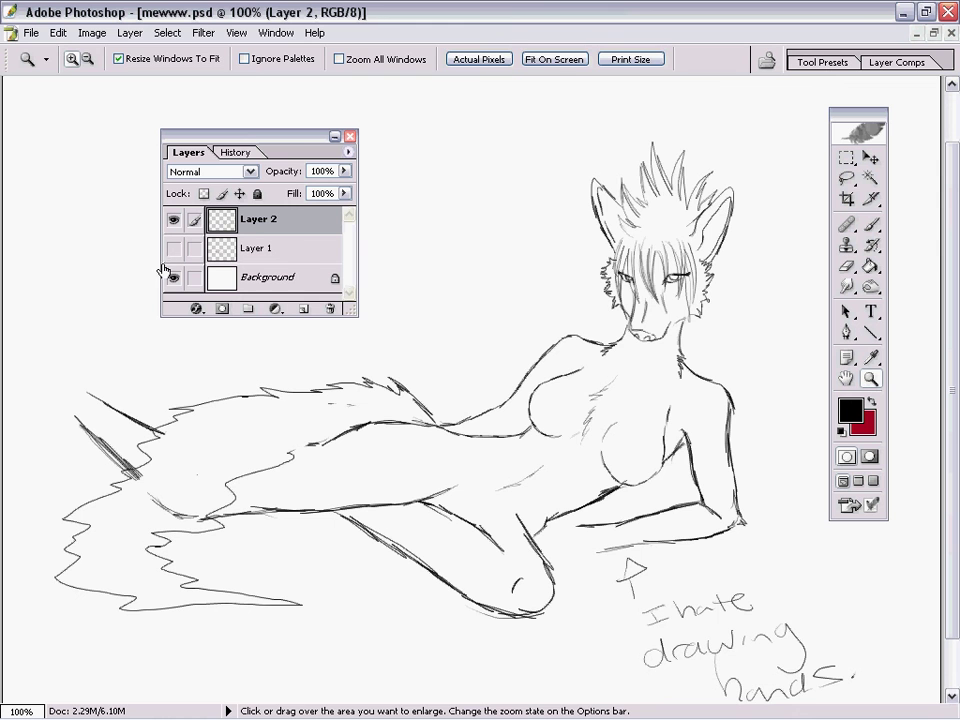
- Ink spiky hair behind the head, falling from beside the ear down to the shoulder, and save the drawing
{"action": "left_click", "coordinate": [871, 226]}
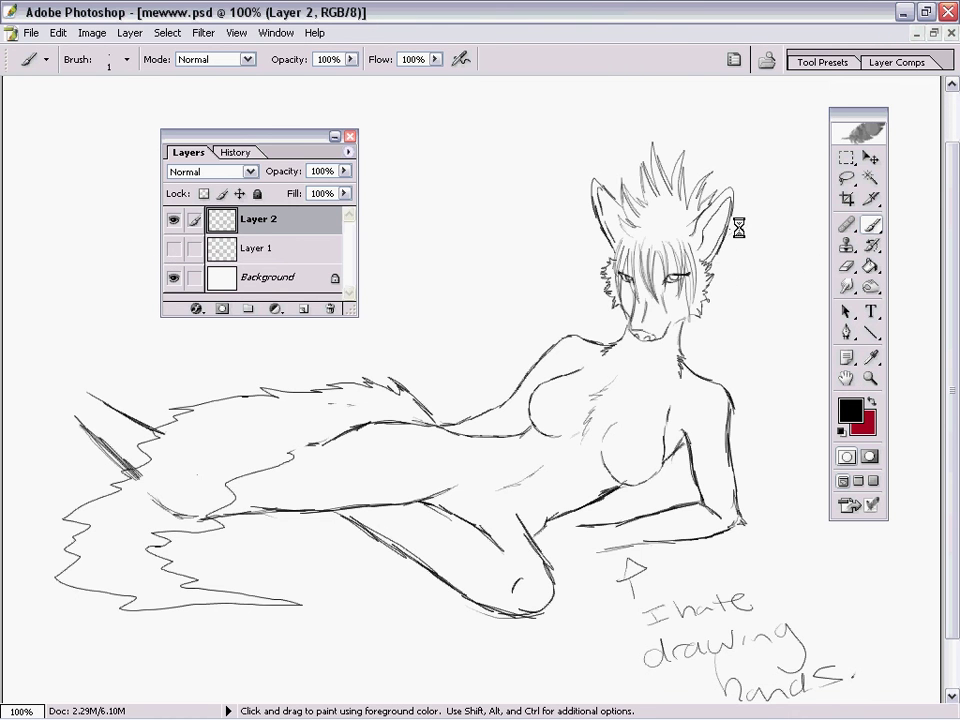
{"action": "mouse_move", "coordinate": [736, 233]}
{"action": "left_mouse_down"}
{"action": "mouse_move", "coordinate": [745, 273]}
{"action": "mouse_move", "coordinate": [716, 293]}
{"action": "left_mouse_up"}
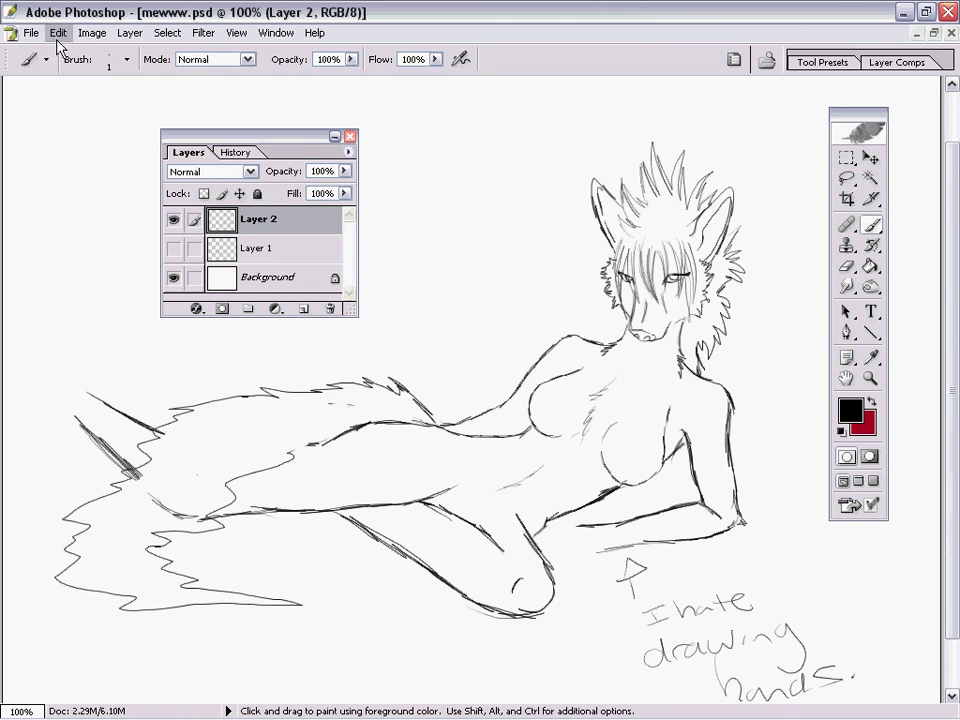
{"action": "left_click", "coordinate": [31, 32]}
{"action": "left_click", "coordinate": [66, 195]}
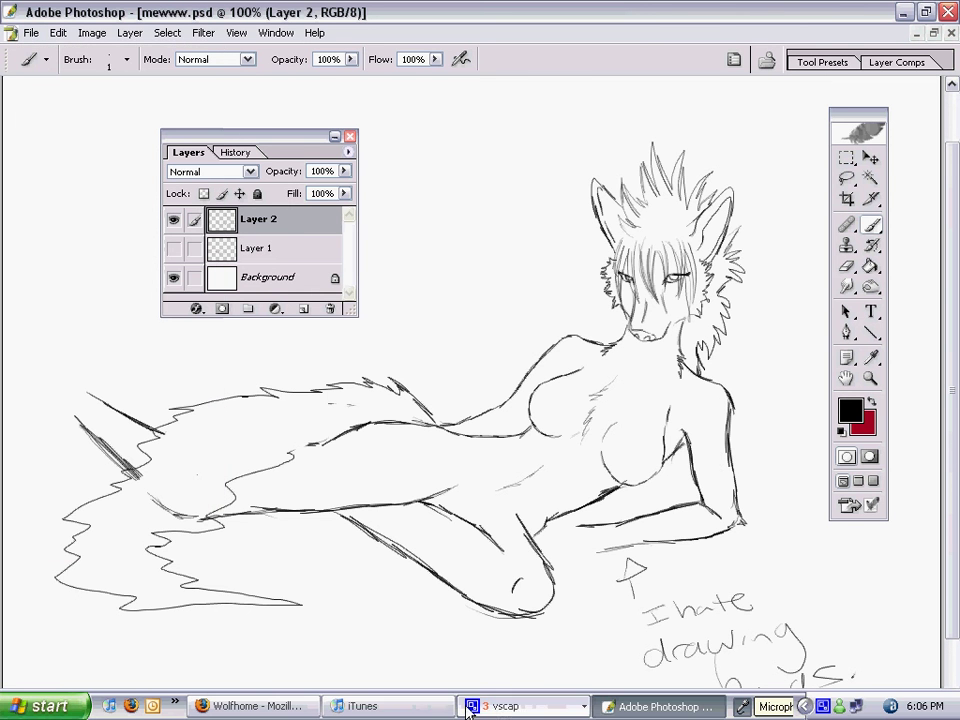